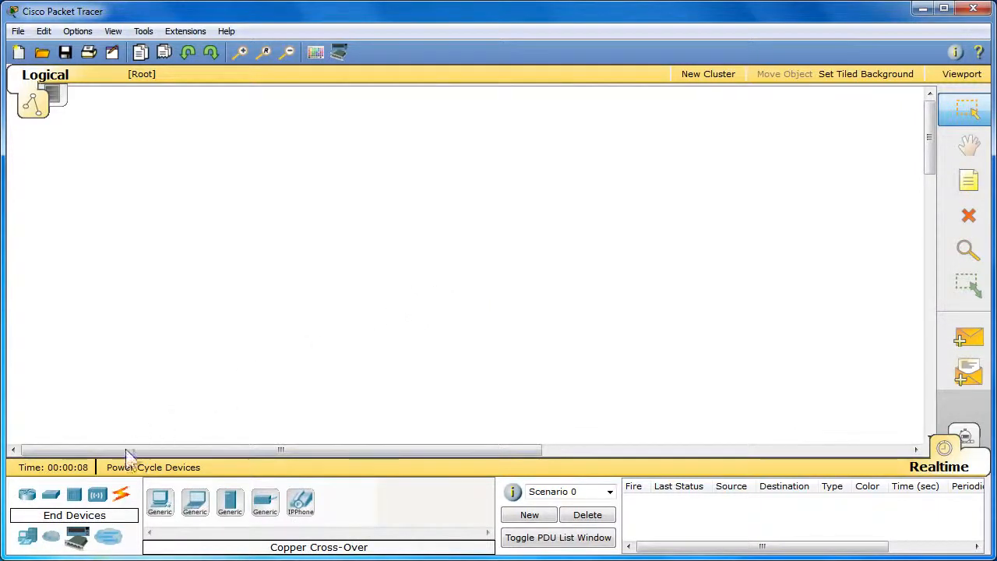
Step: Place an 1841 router in the middle of the empty logical workspace
left_click(27, 498)
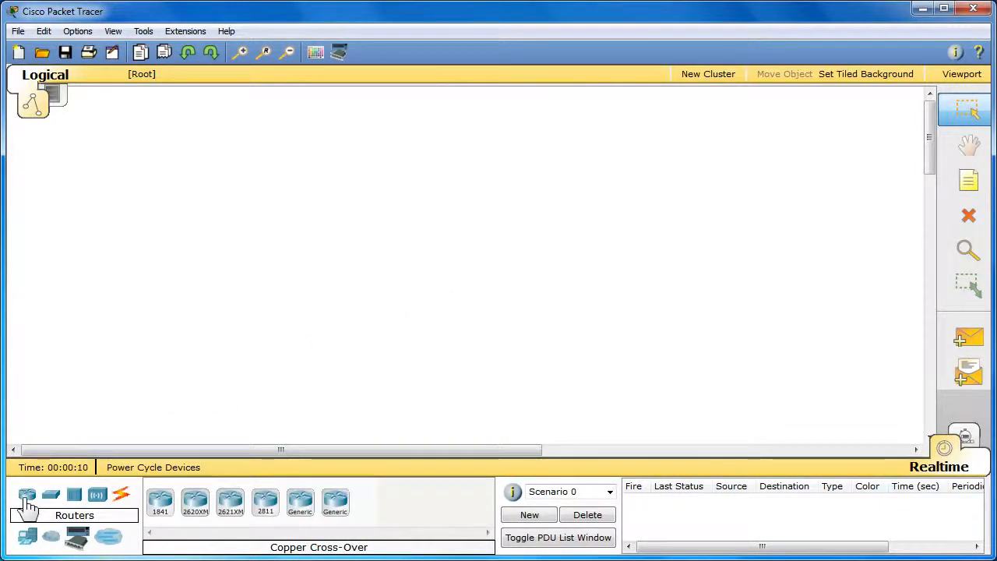
left_click(161, 511)
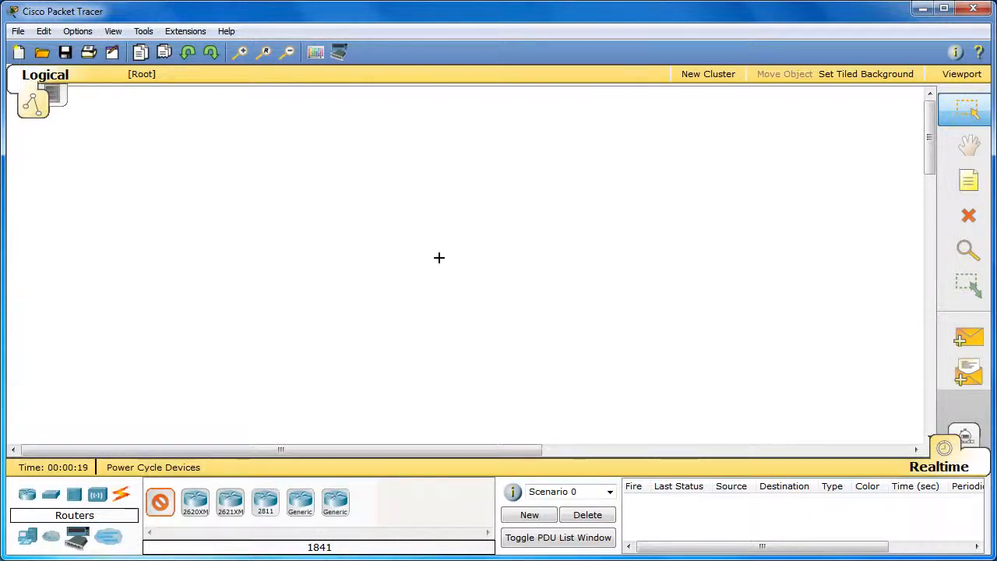
left_click(450, 257)
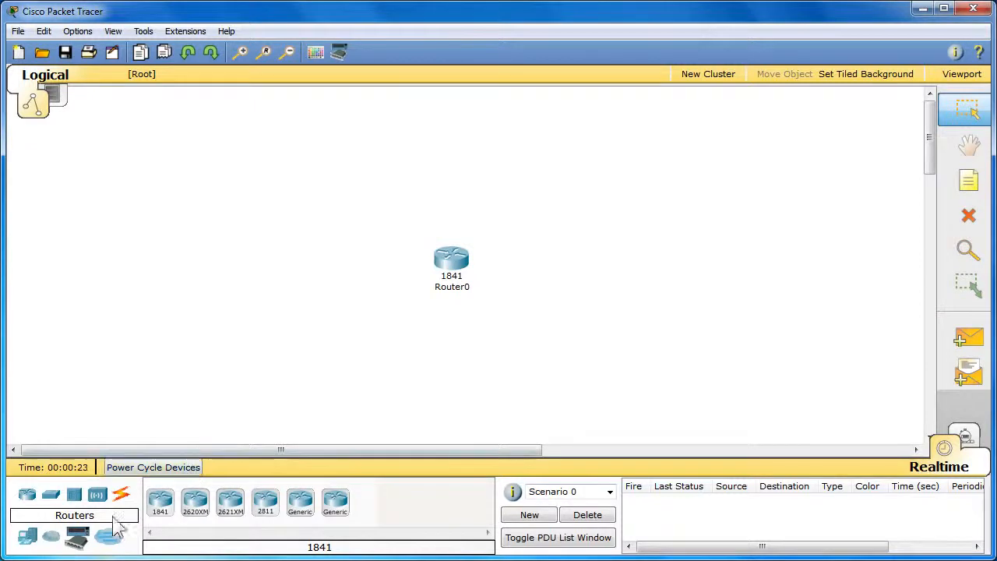
Step: Add two generic PC-PT end devices, one on each side of the router and slightly above it
left_click(29, 538)
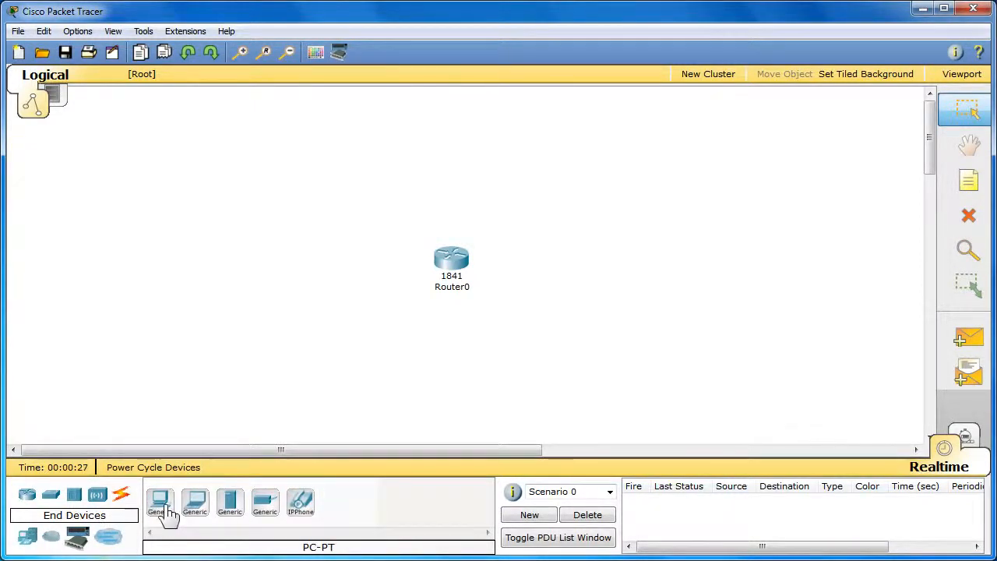
left_click(166, 510)
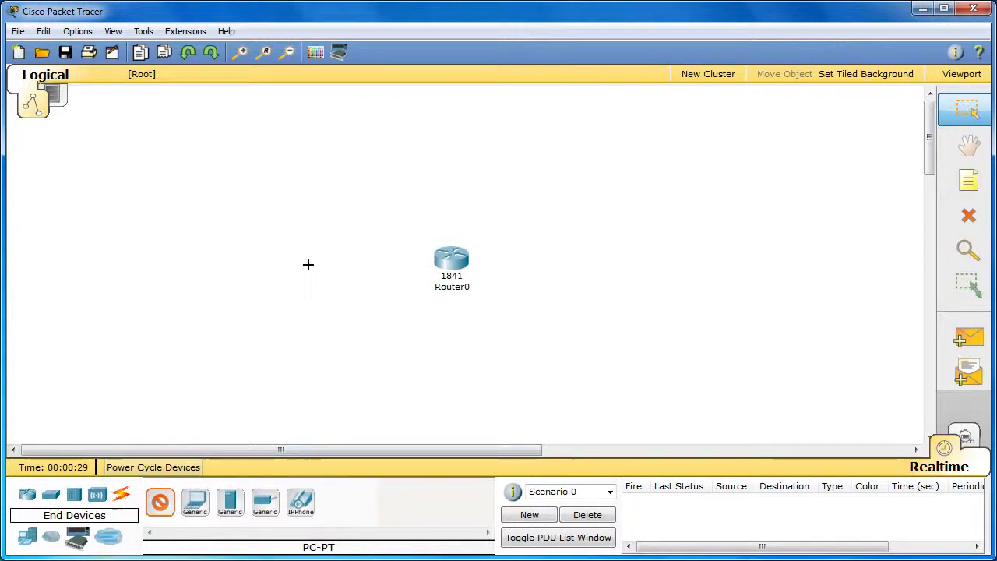
left_click(314, 234)
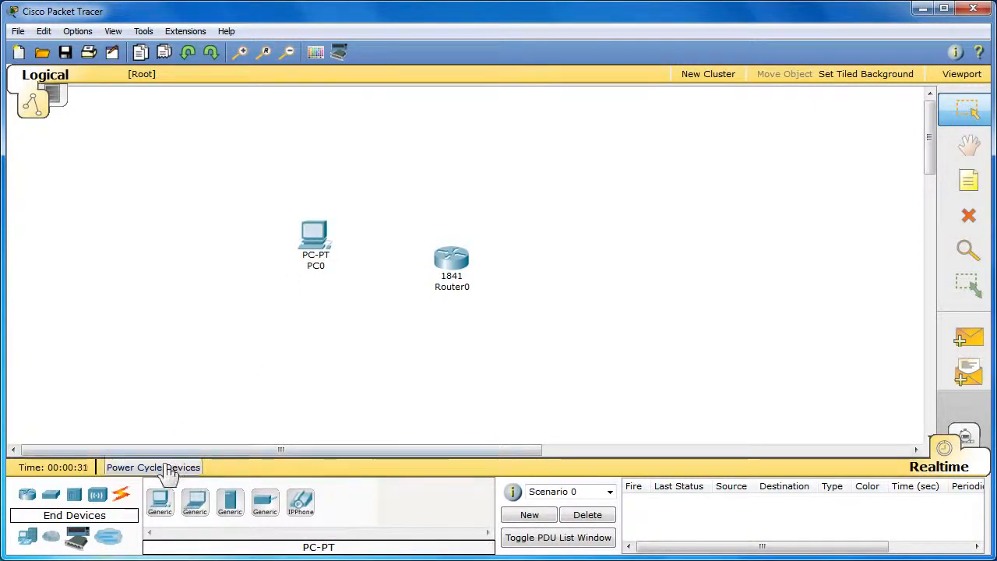
left_click(162, 505)
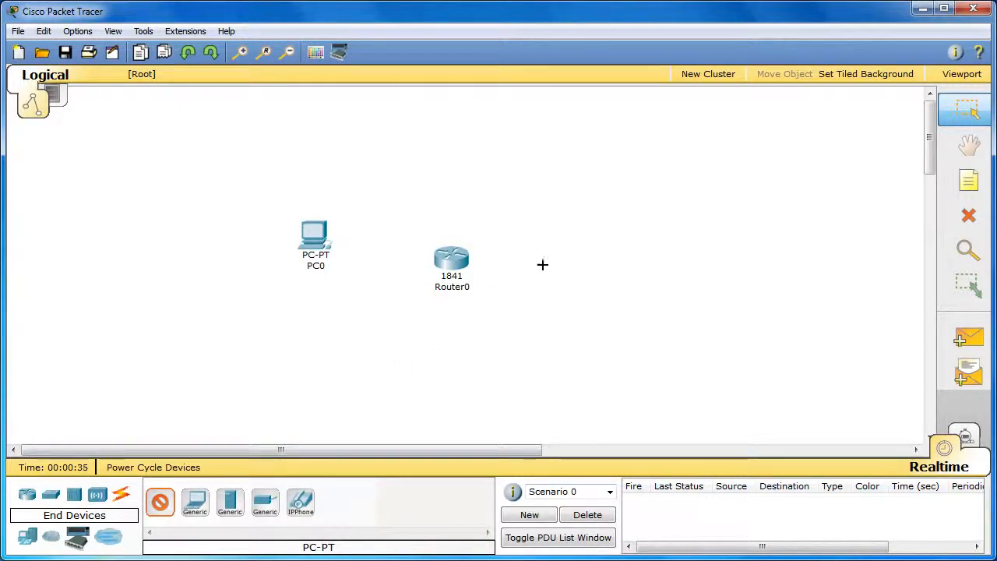
left_click(570, 229)
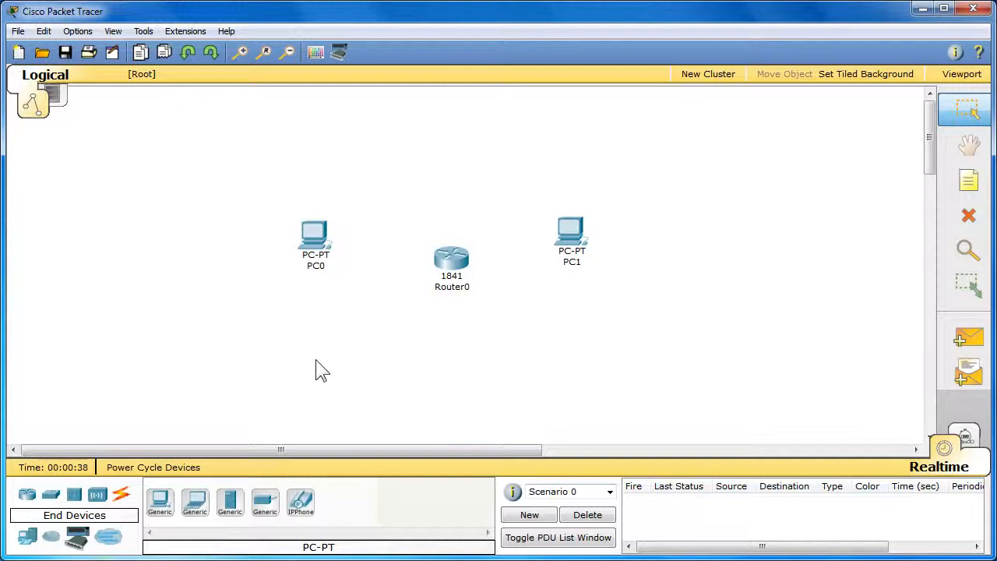
Step: Connect PC0's FastEthernet port to the router's FastEthernet0/0 port with a copper cross-over cable
left_click(130, 495)
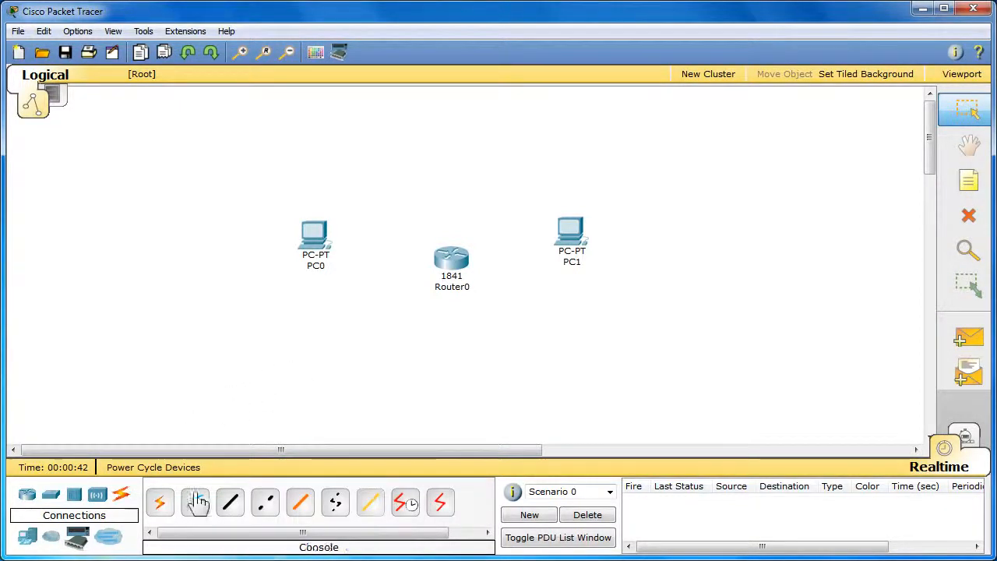
left_click(265, 503)
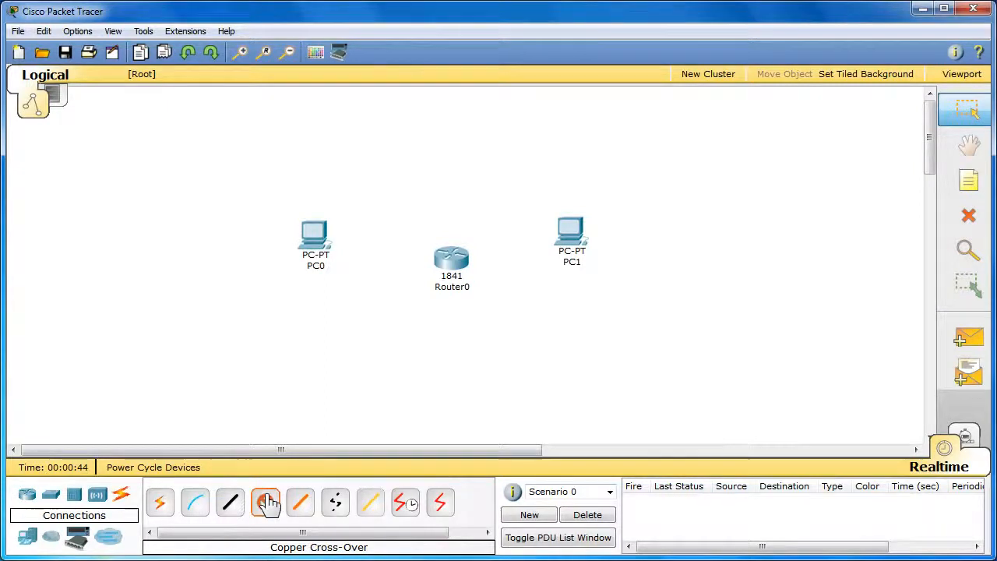
left_click(317, 240)
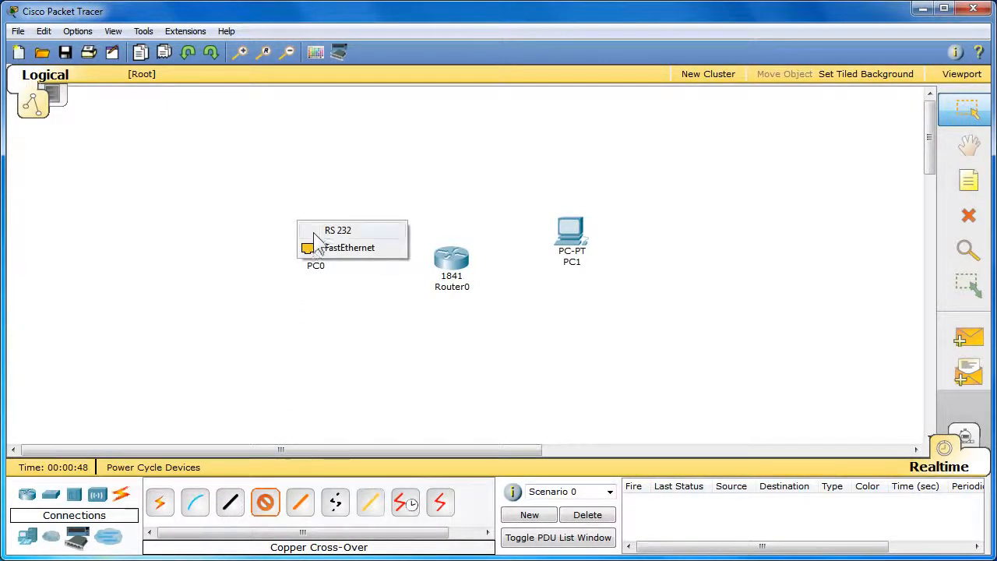
left_click(374, 249)
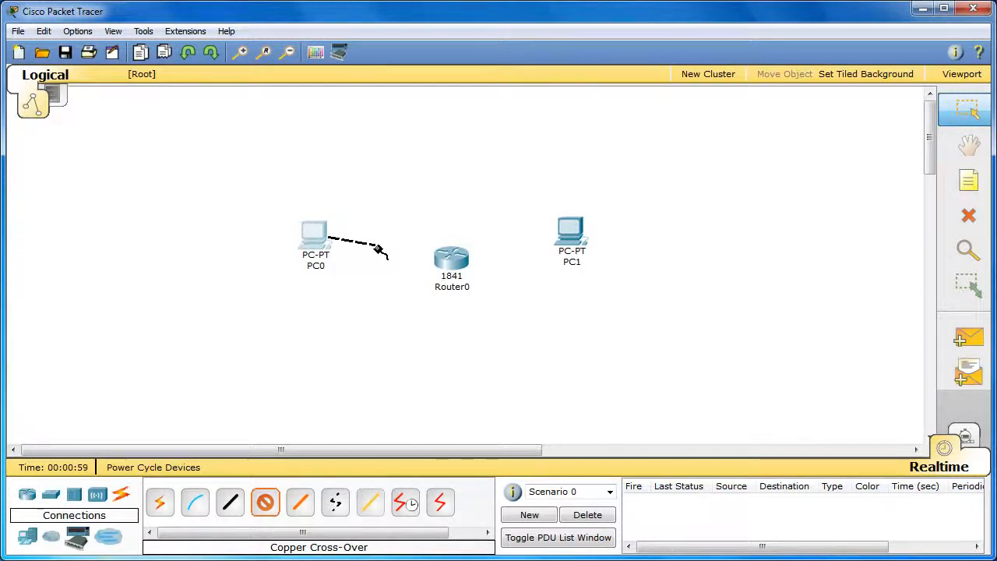
left_click(450, 267)
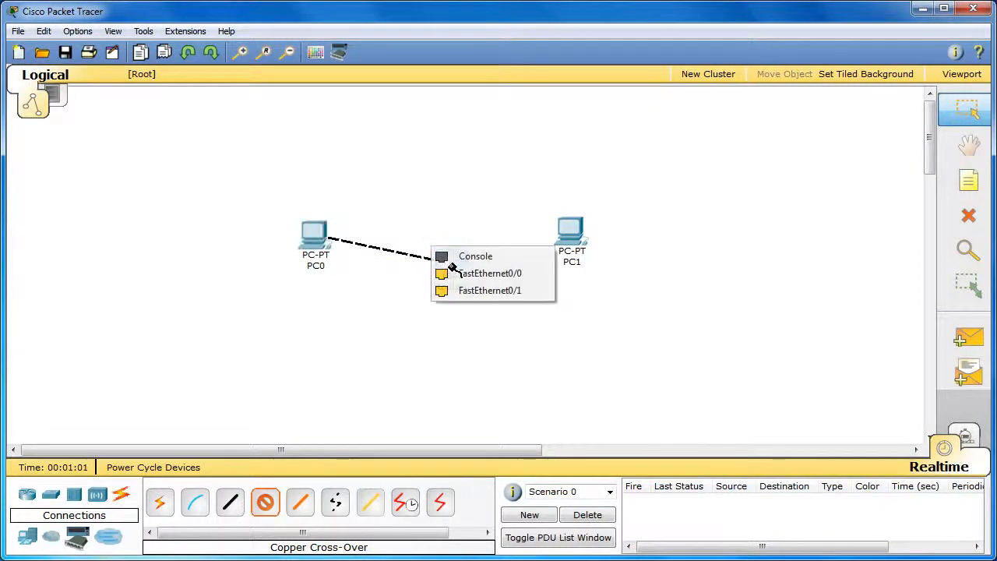
left_click(528, 274)
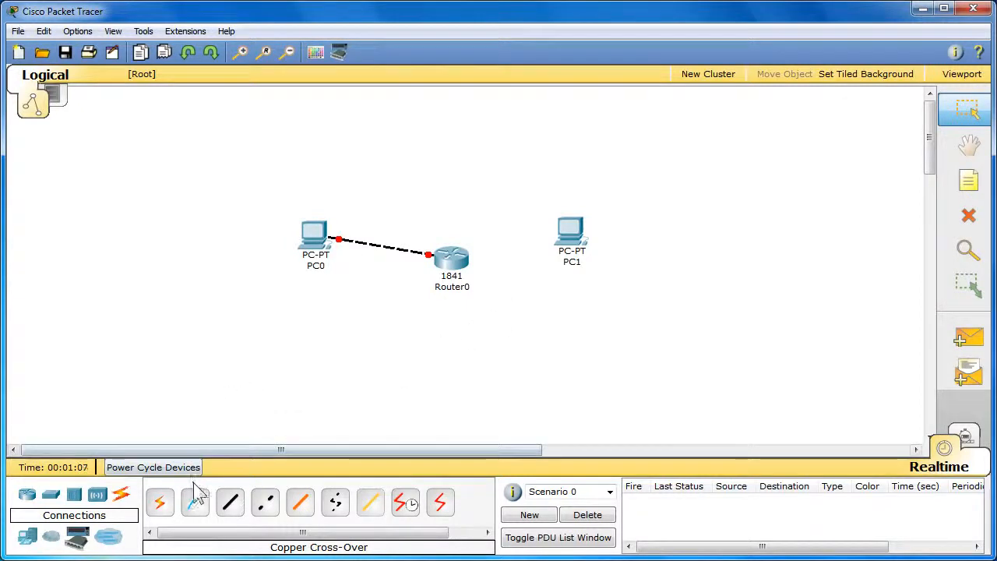
Step: Connect PC1's FastEthernet port to the router's FastEthernet0/1 port with a copper cross-over cable
left_click(265, 505)
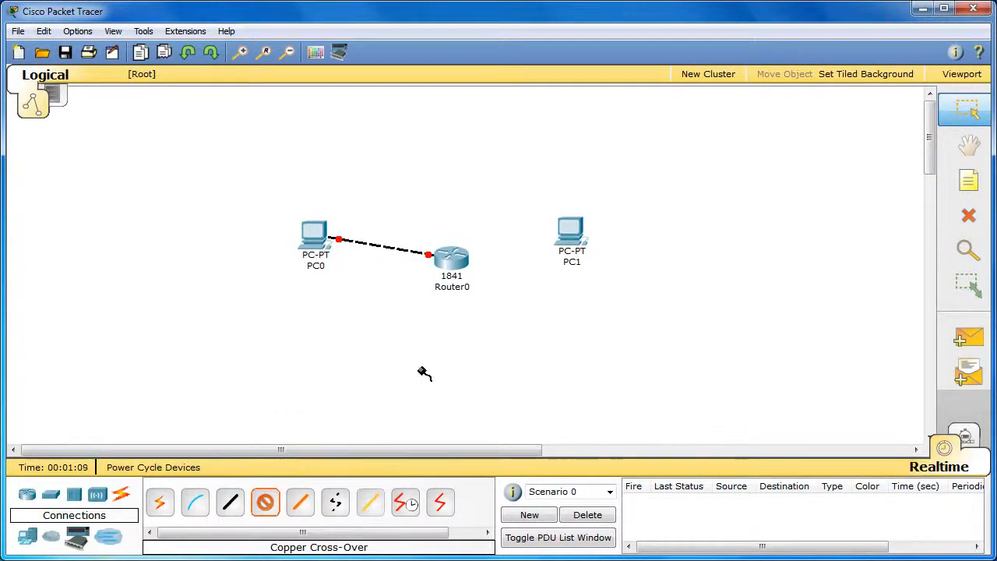
left_click(570, 231)
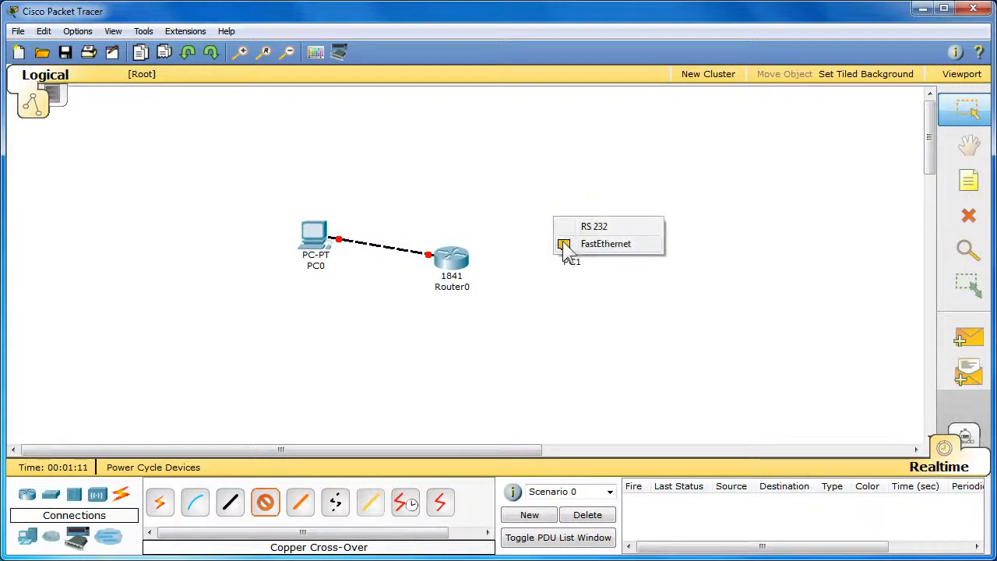
left_click(616, 245)
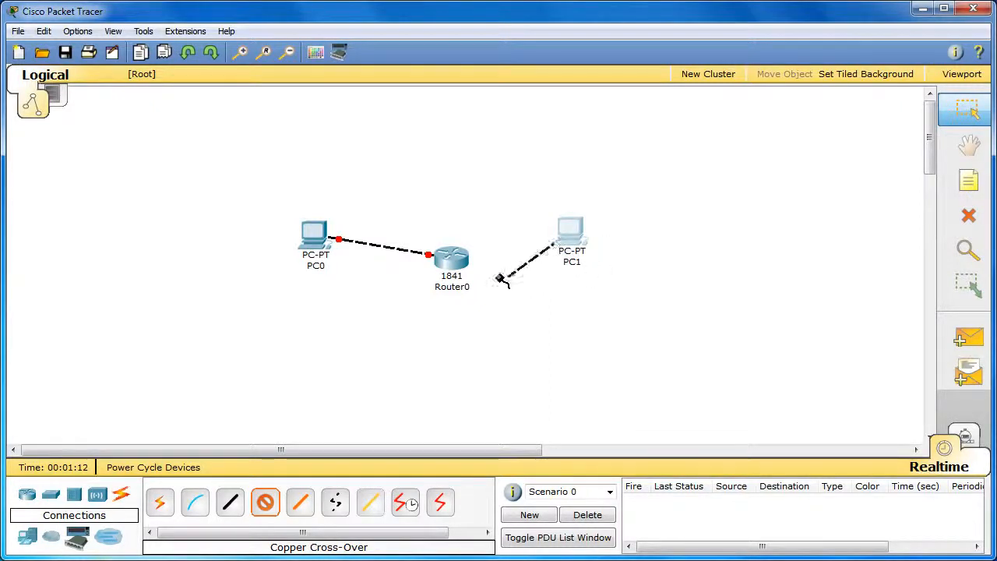
left_click(459, 263)
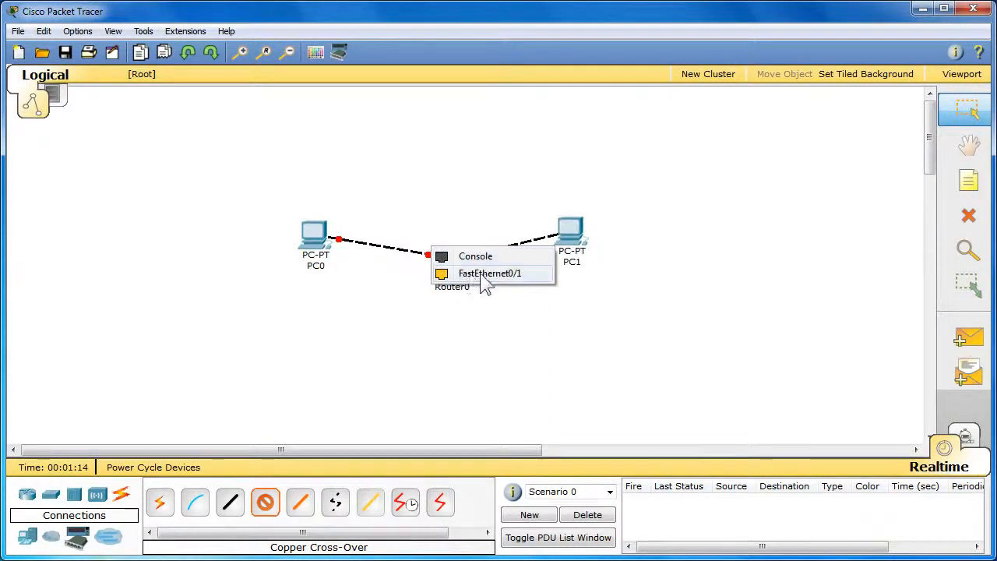
left_click(511, 273)
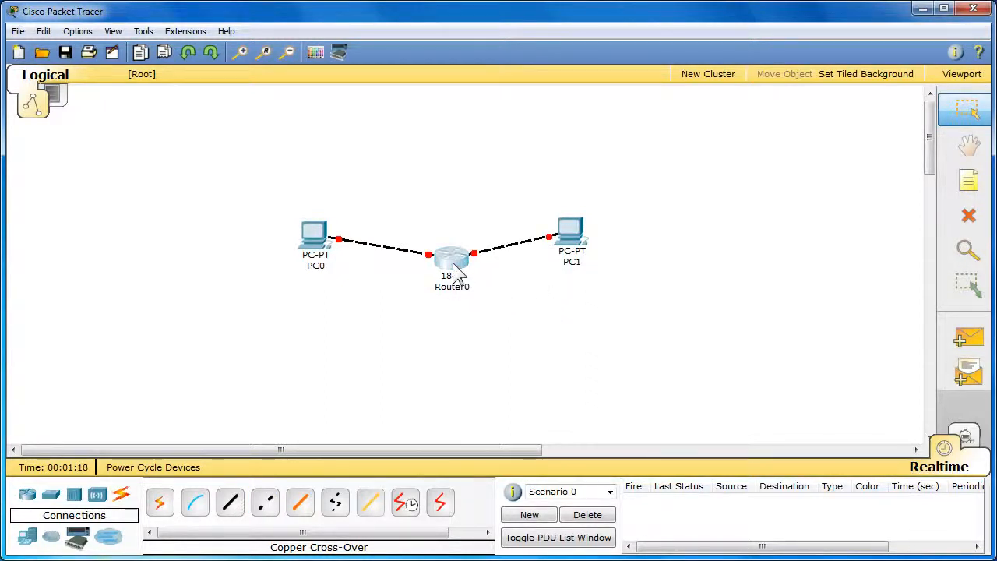
Step: Move the router and both PCs together toward the left side of the workspace, then deselect them
left_click_drag(453, 266, 448, 263)
left_click_drag(620, 326, 287, 184)
left_click_drag(321, 253, 123, 266)
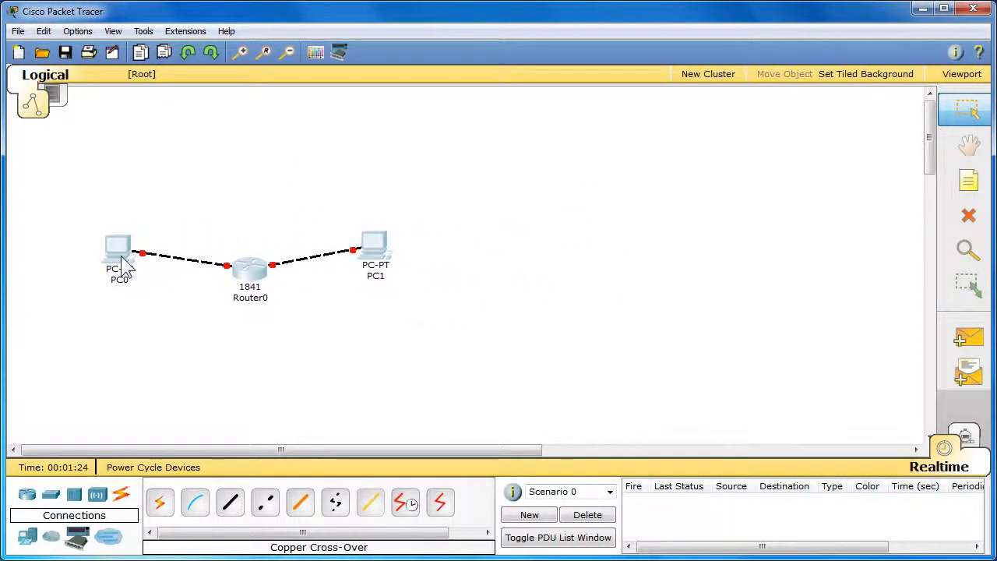
left_click(154, 366)
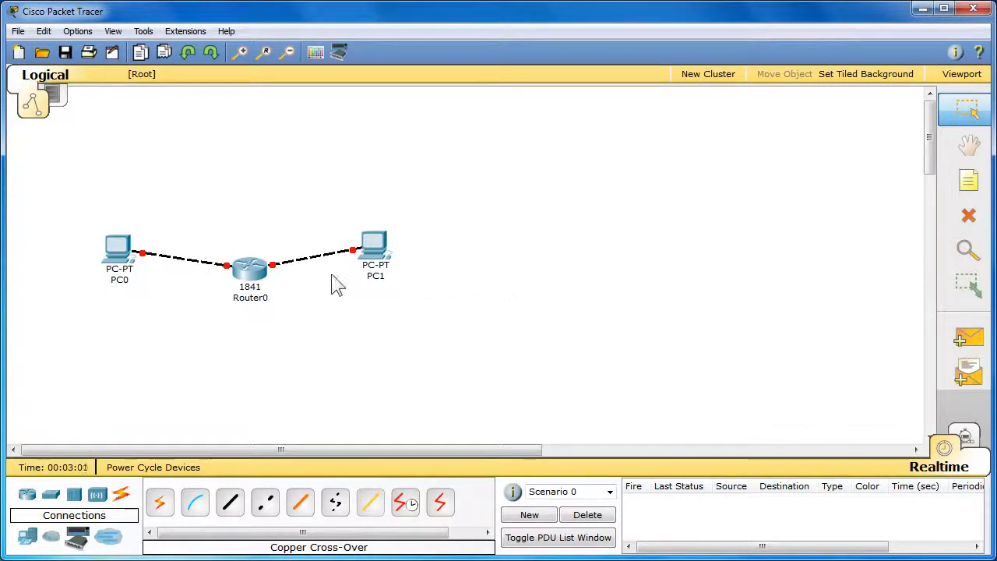
Step: Open Router0's command line interface, answer no to the configuration dialog and start the console session
left_click(251, 282)
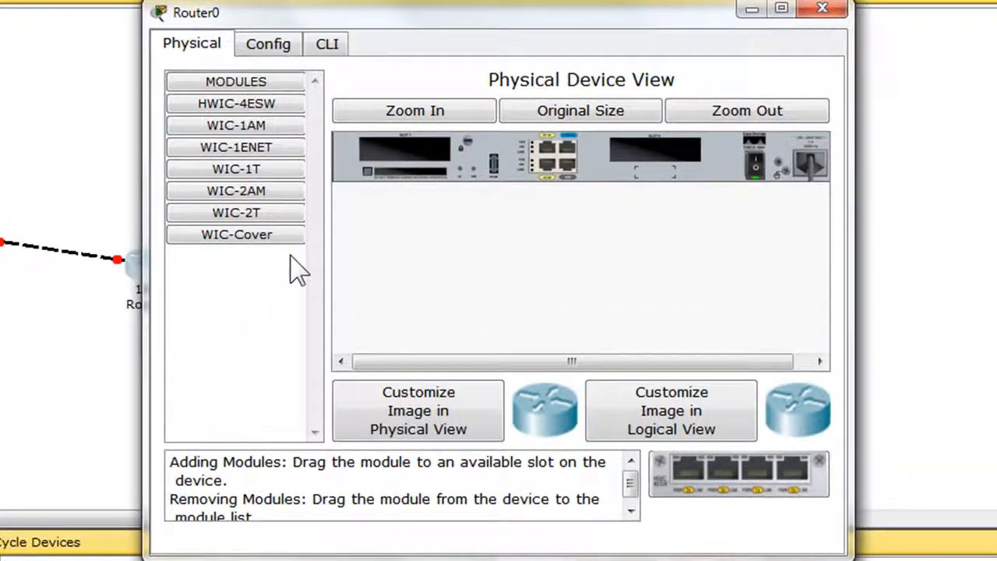
left_click(327, 47)
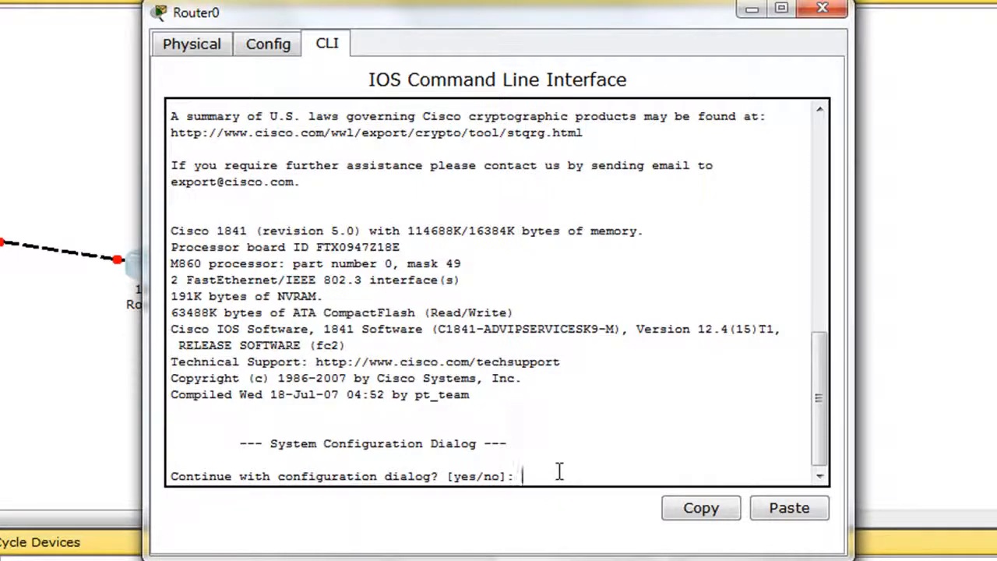
type("no")
key("Return")
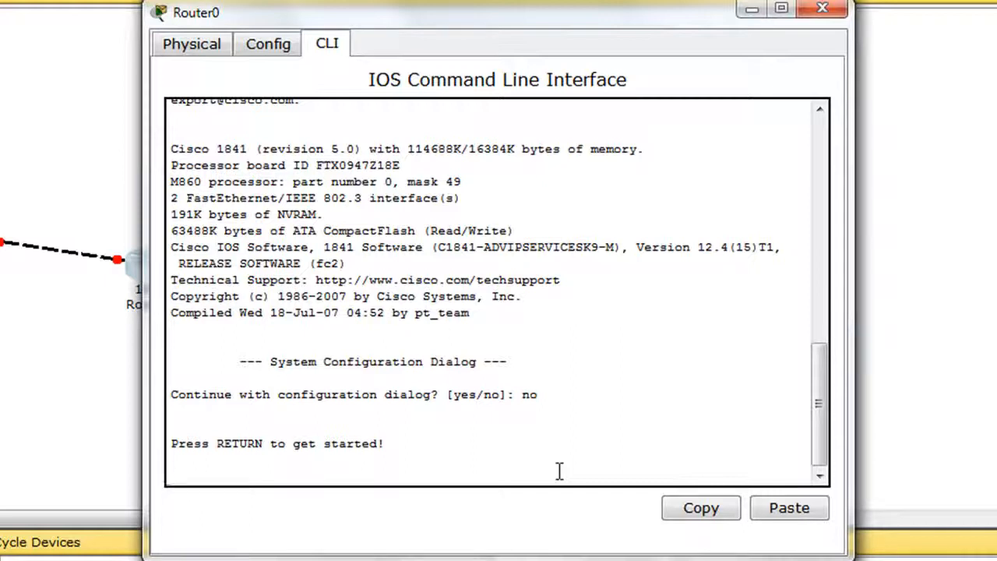
key("Return")
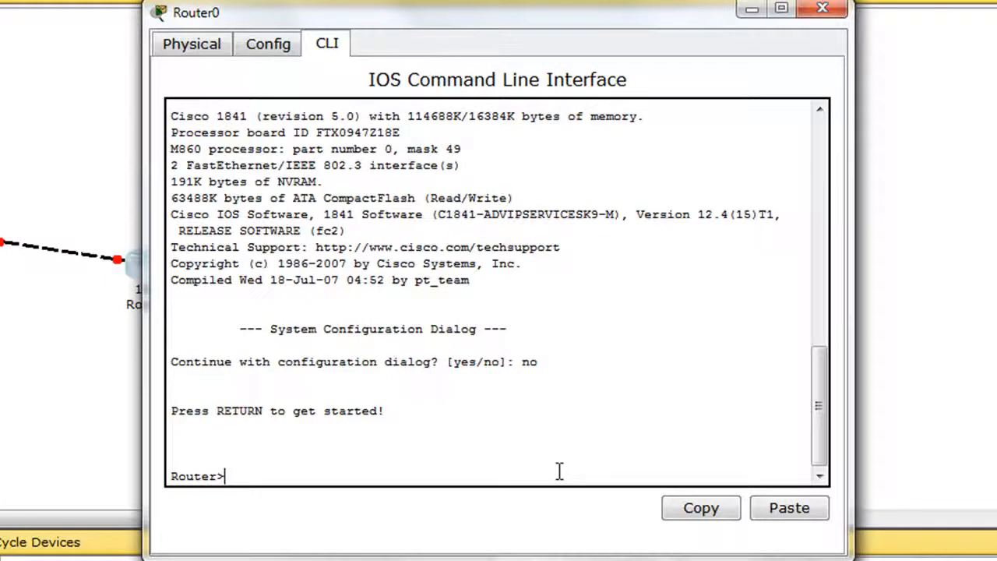
Step: Enter privileged mode with enable and switch to global configuration mode with config t
type("enable")
key("Return")
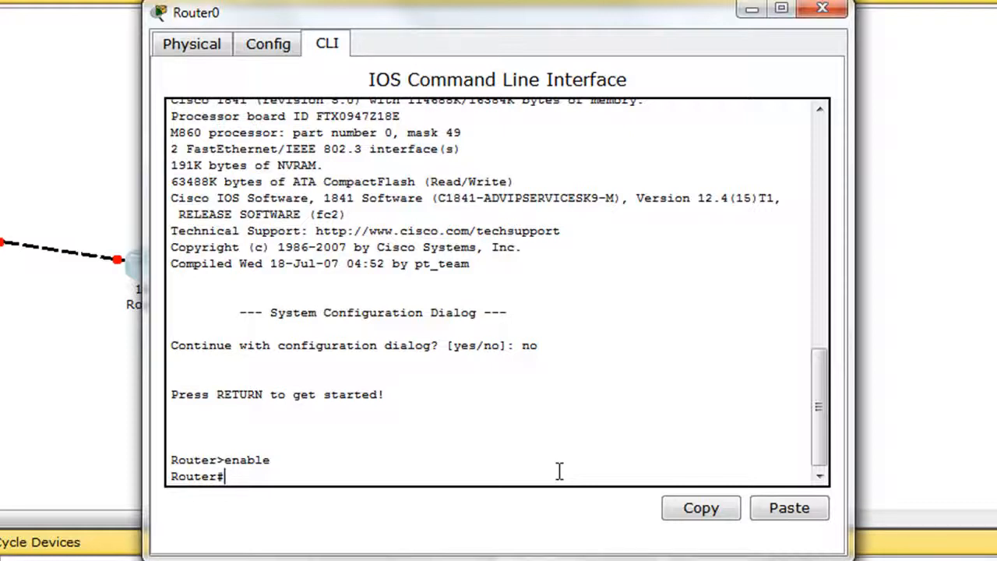
type("config t")
key("Return")
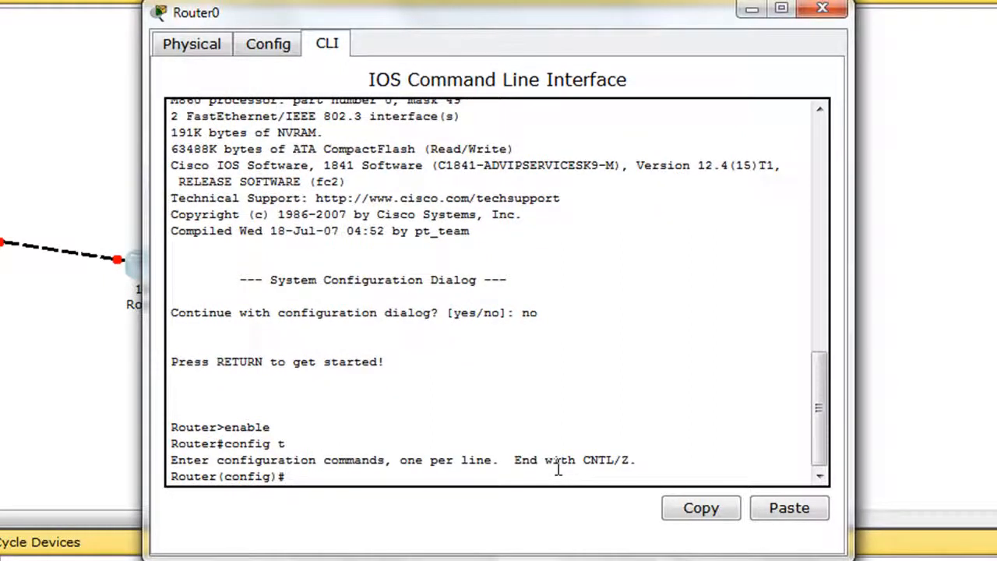
Step: Set the router's hostname to Router0
type("hostname Ro")
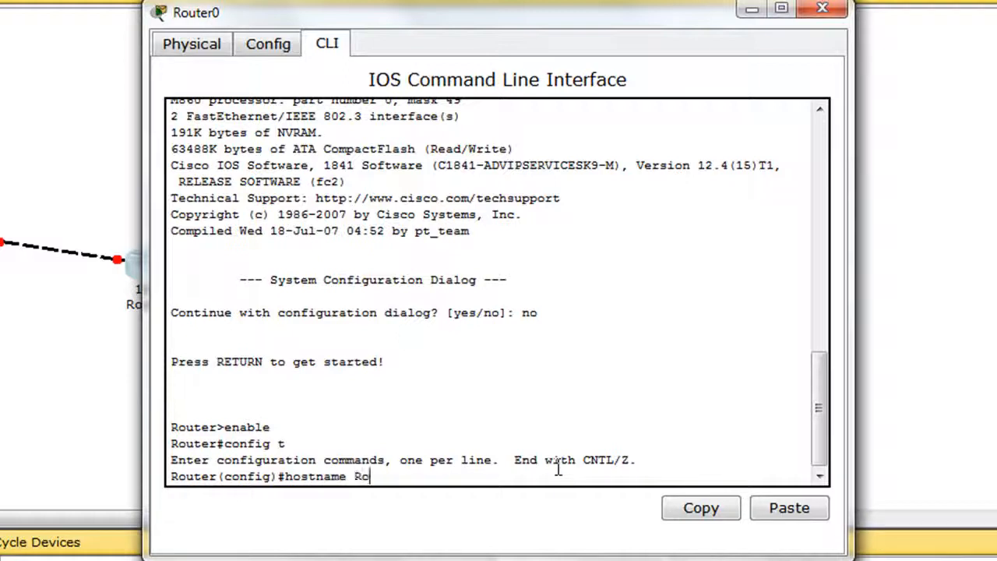
type("uter0")
key("Return")
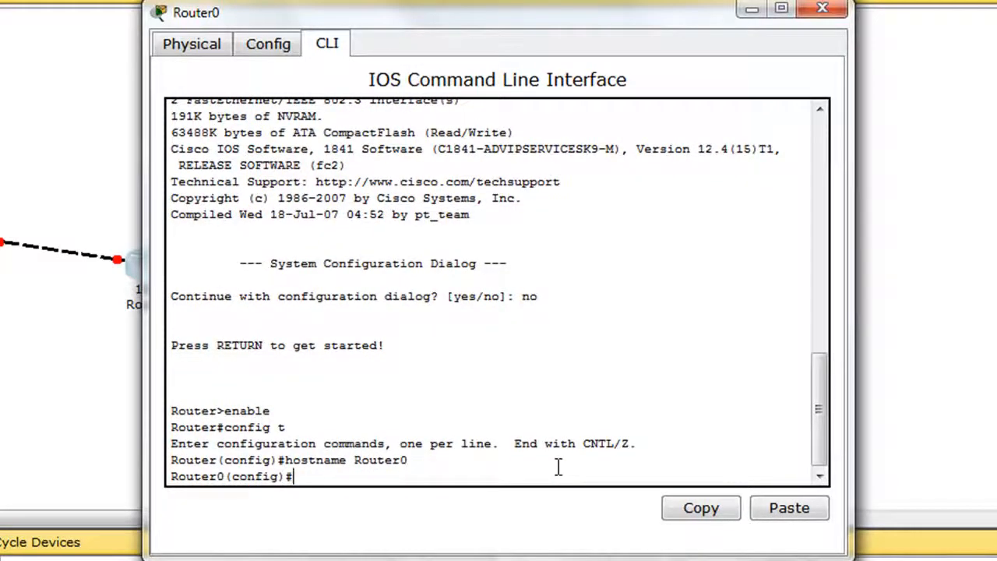
Step: Set the privileged-mode password on the router with the enable secret command
type("enable secret class")
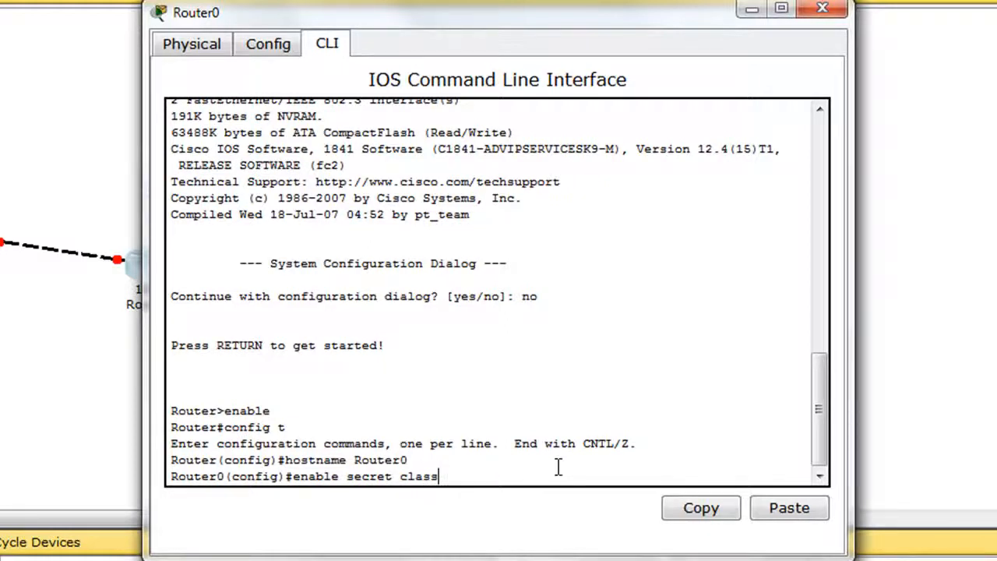
key("Return")
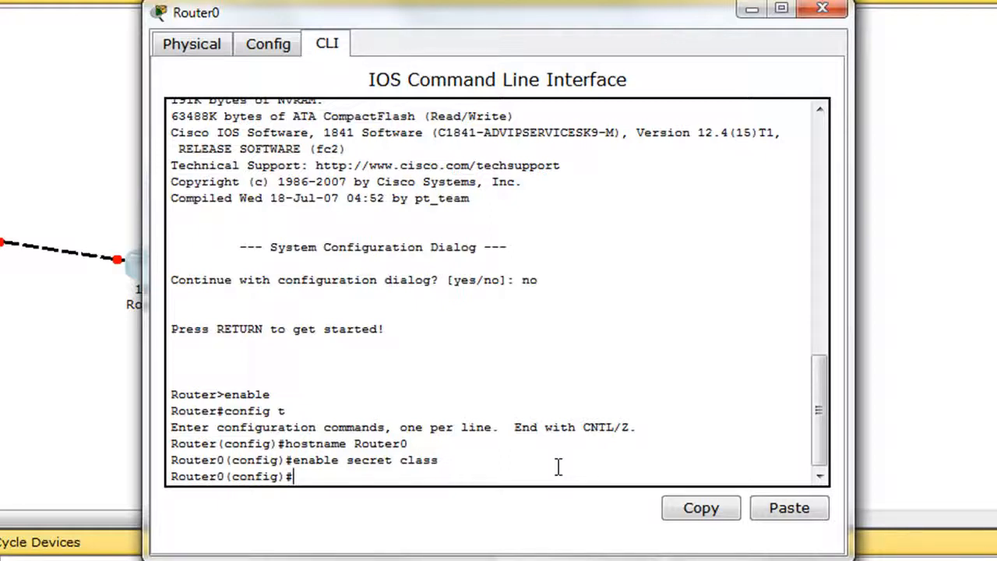
Step: Enter console line configuration with line con 0 and set the console line password
type("ine con 0")
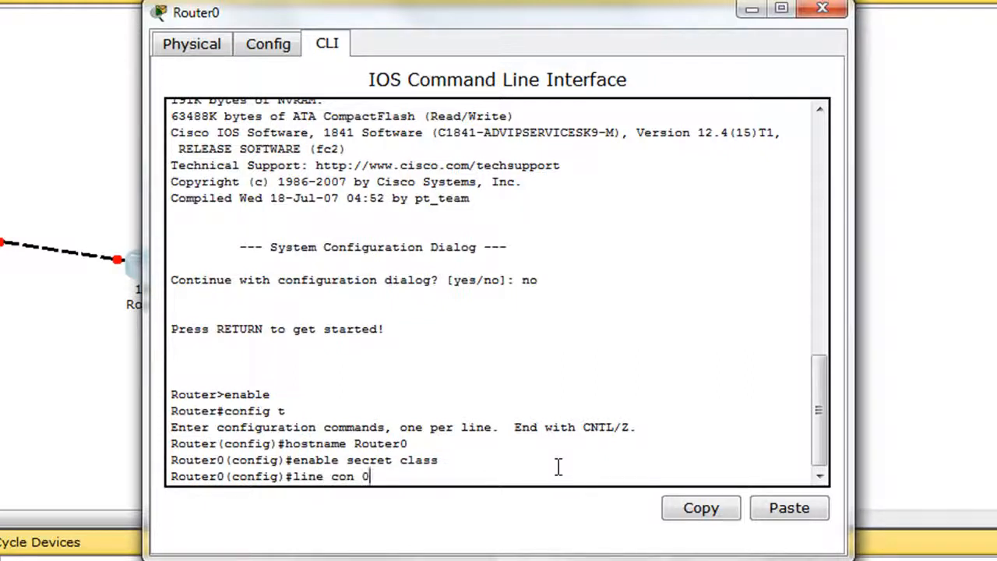
key("Return")
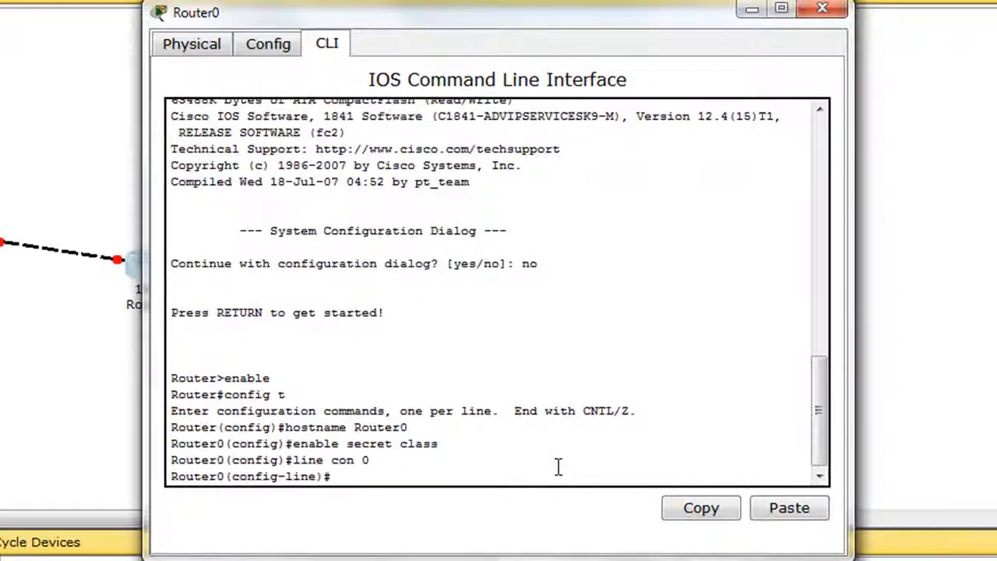
type("passwor")
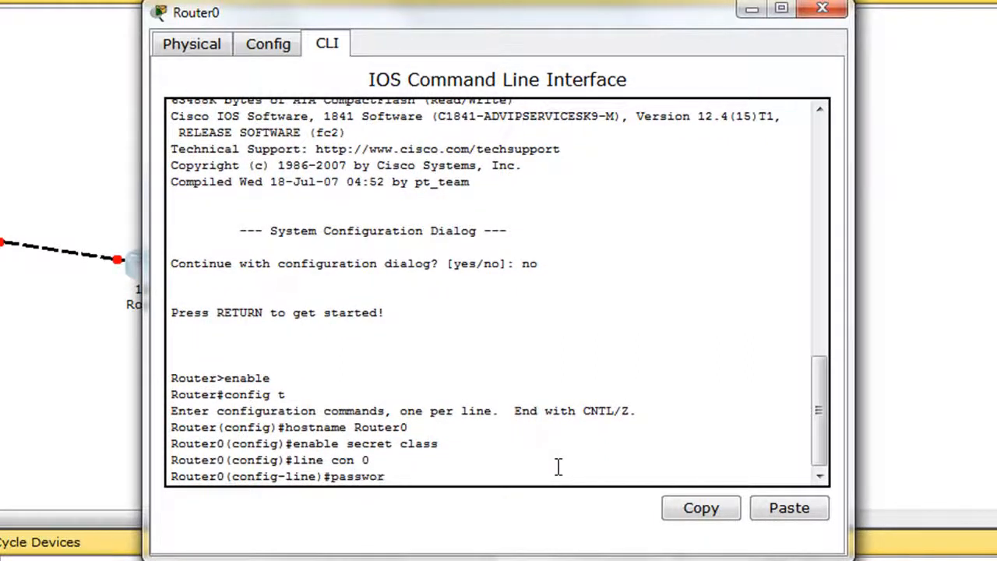
type("d cisco")
key("Return")
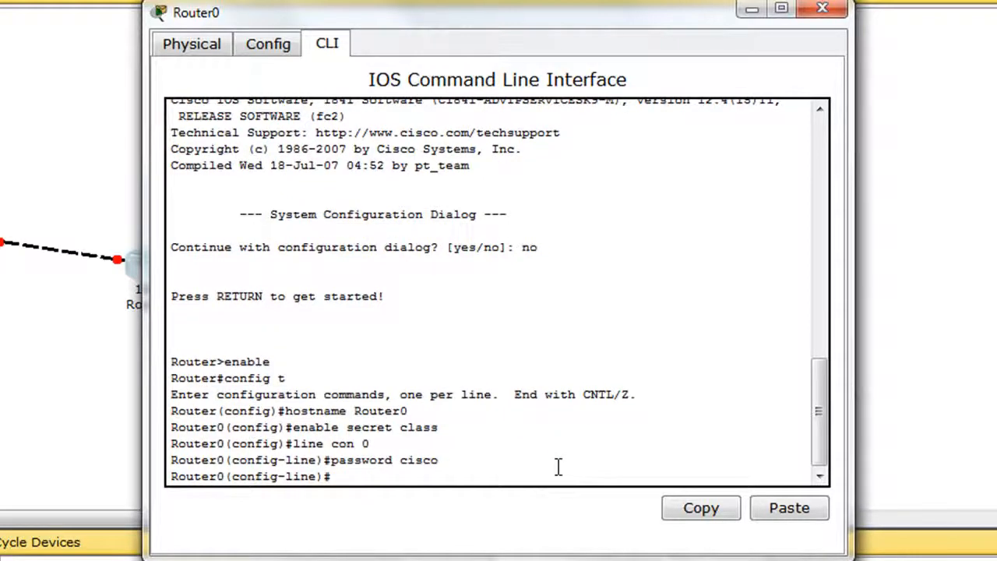
Step: Enable login on the console line and return to global configuration mode
type("login")
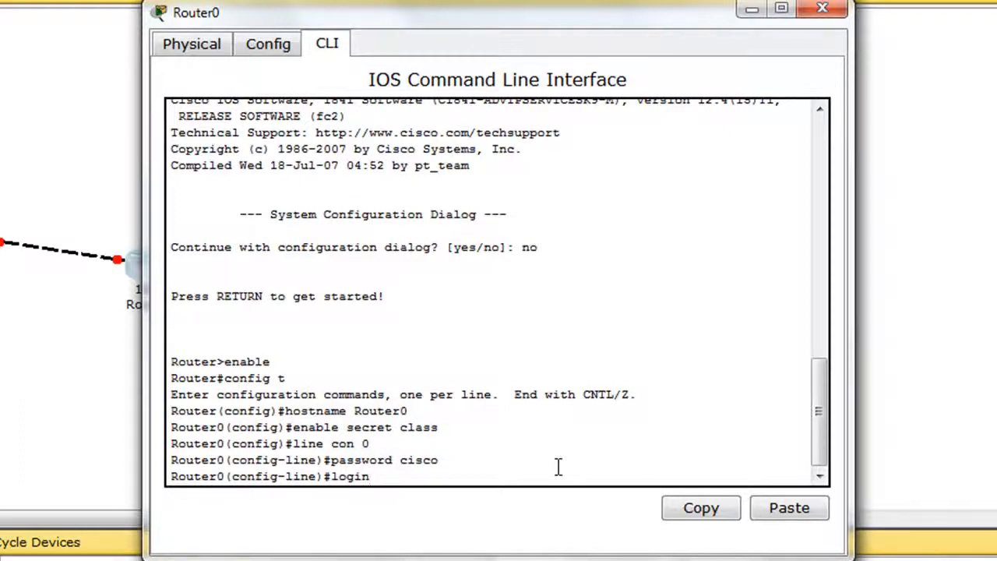
key("Return")
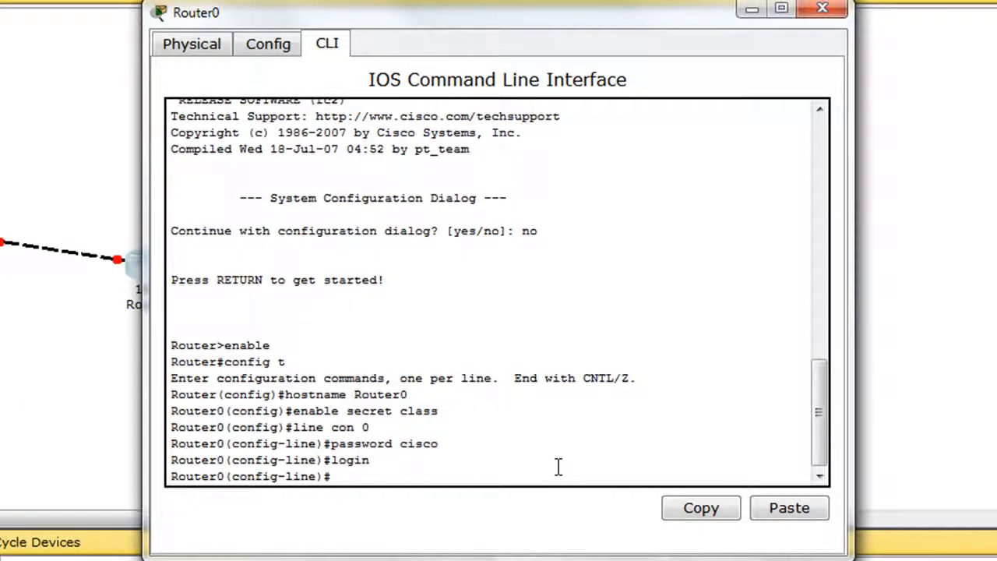
type("exit")
key("Return")
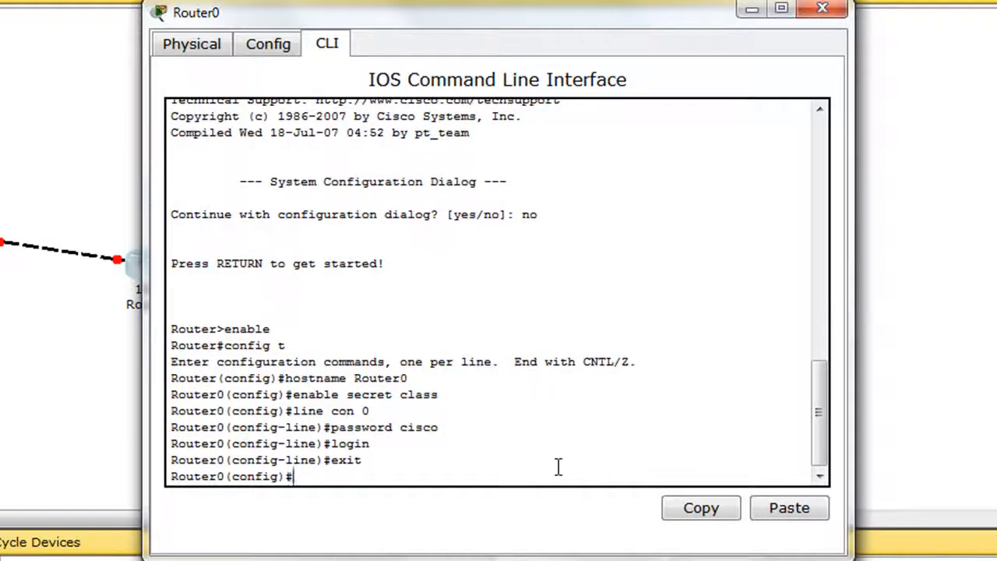
Step: Enter virtual terminal line configuration with line vty 0 4 and set the vty line password
type("line vty ")
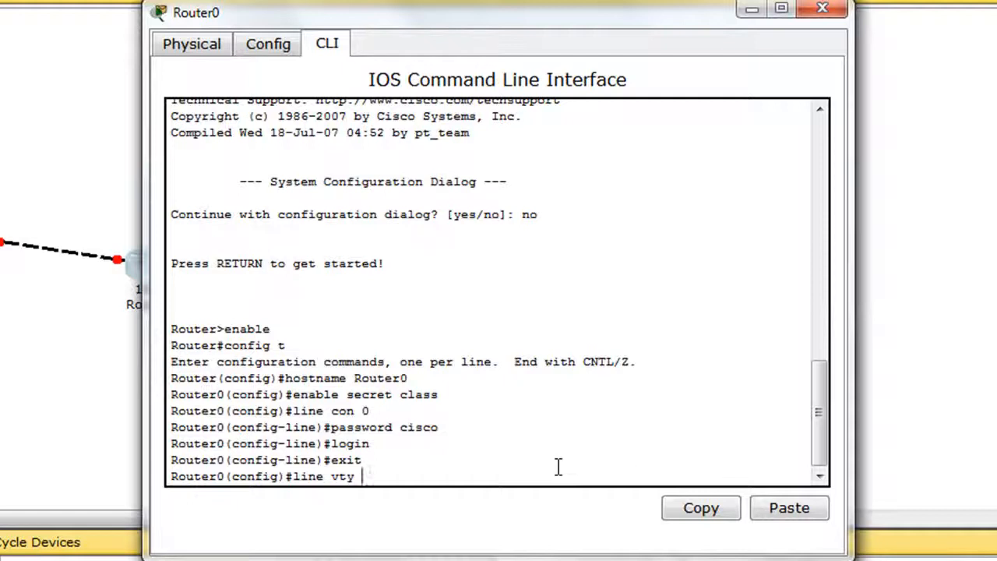
type("0 4")
key("Return")
type("password cisco")
key("Return")
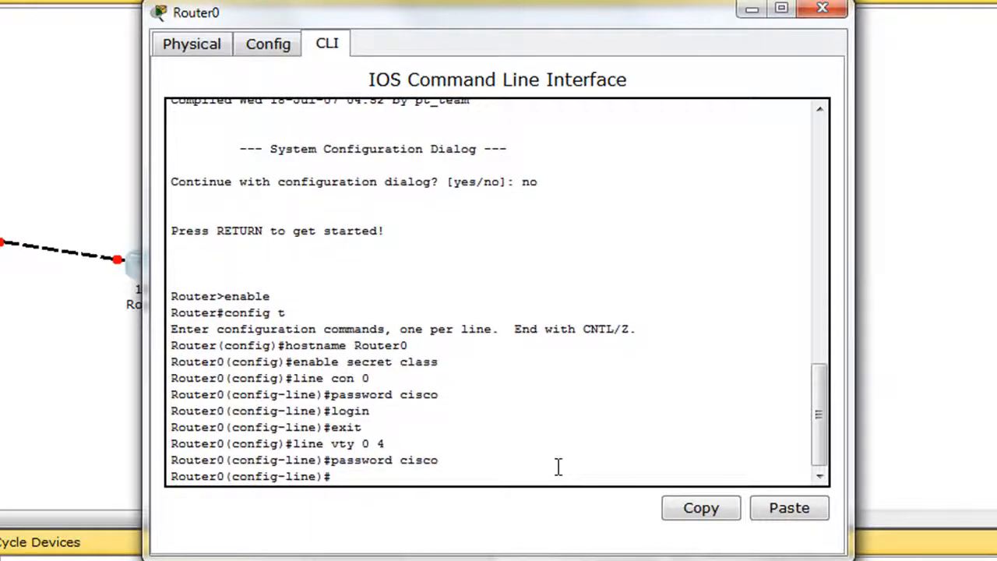
Step: Enable login on vty lines 0 to 4 and exit to global configuration mode
type("login")
key("Return")
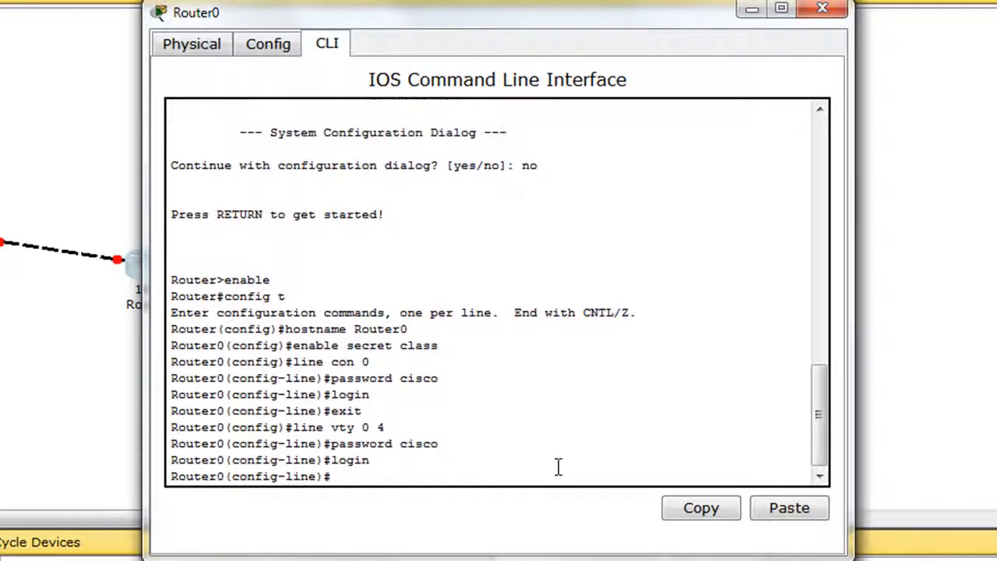
type("exit")
key("Return")
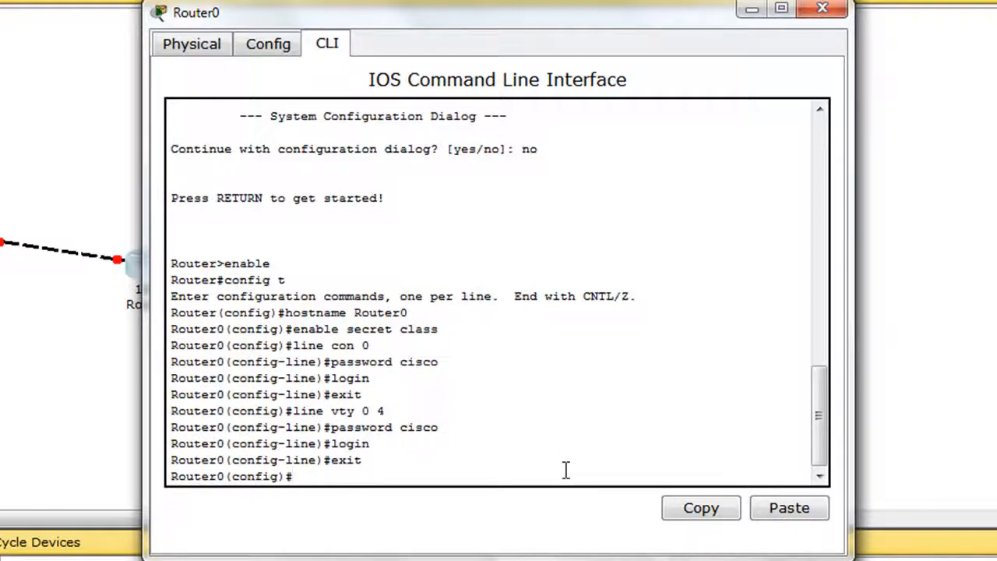
Step: Enter configuration of interface FastEthernet0/0 and assign it the IP address 192.168.1.1 with subnet mask 255.255.255.0
type("interface")
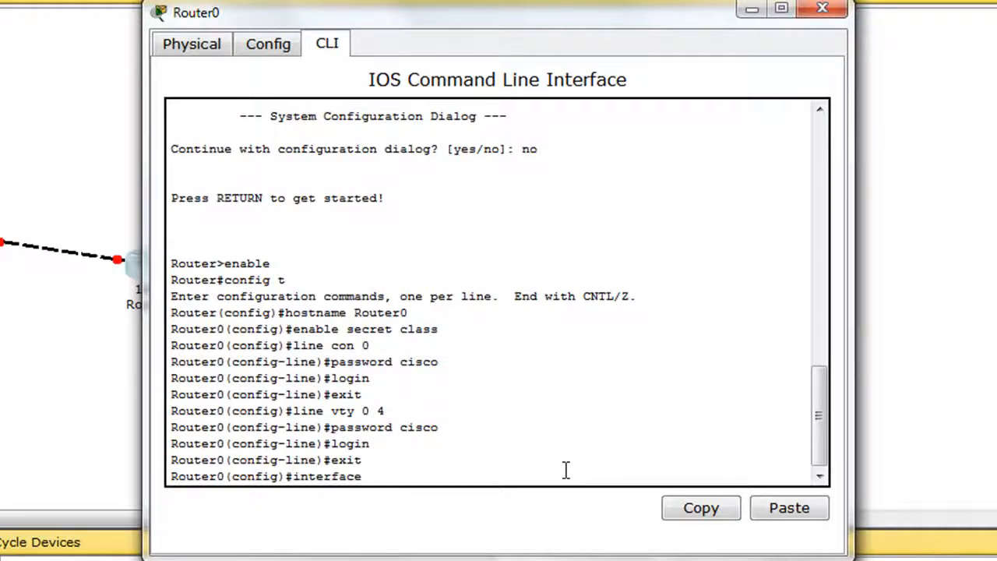
type(" FastEthernet0/0")
key("Return")
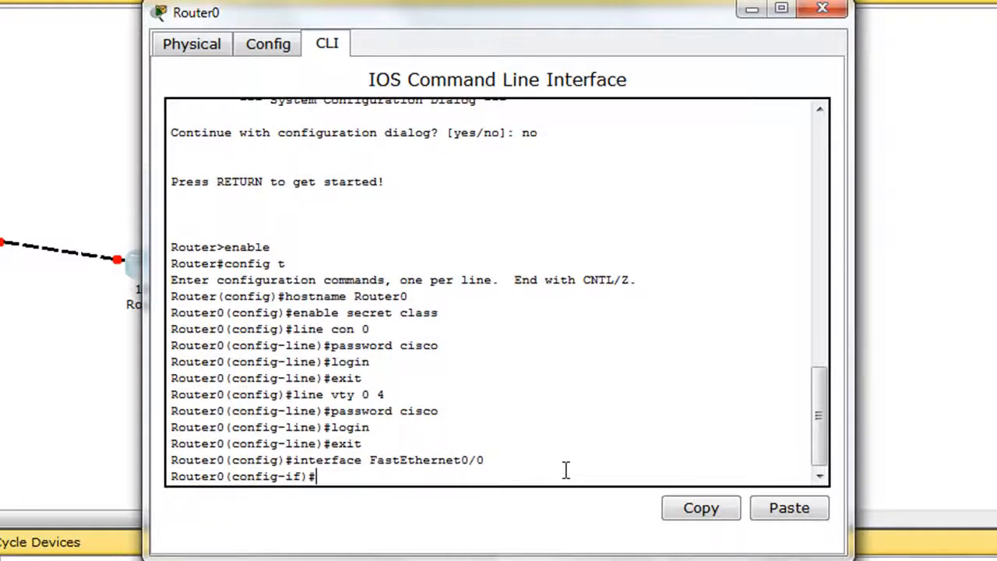
type("ip address ")
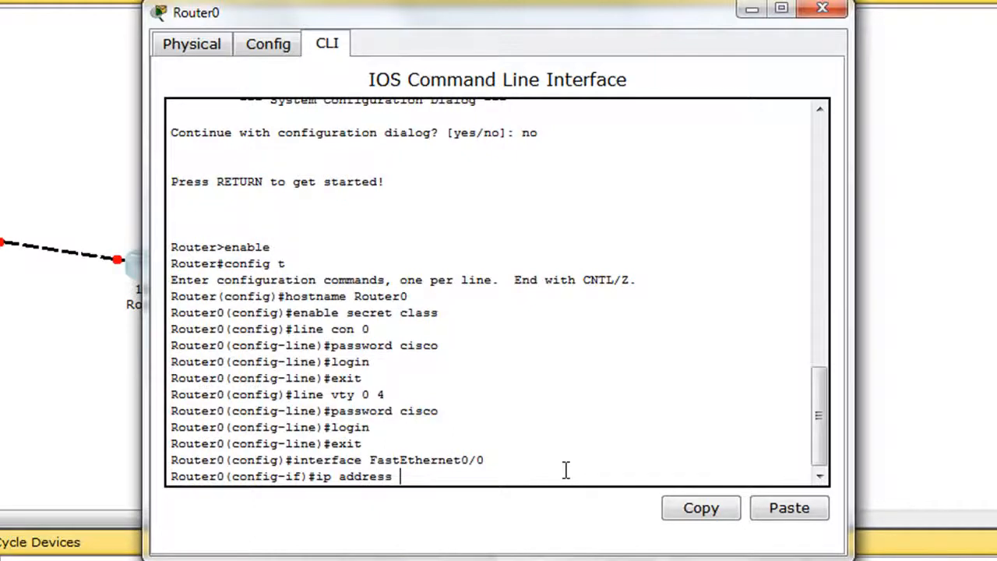
type("192.168.1.1 255.2")
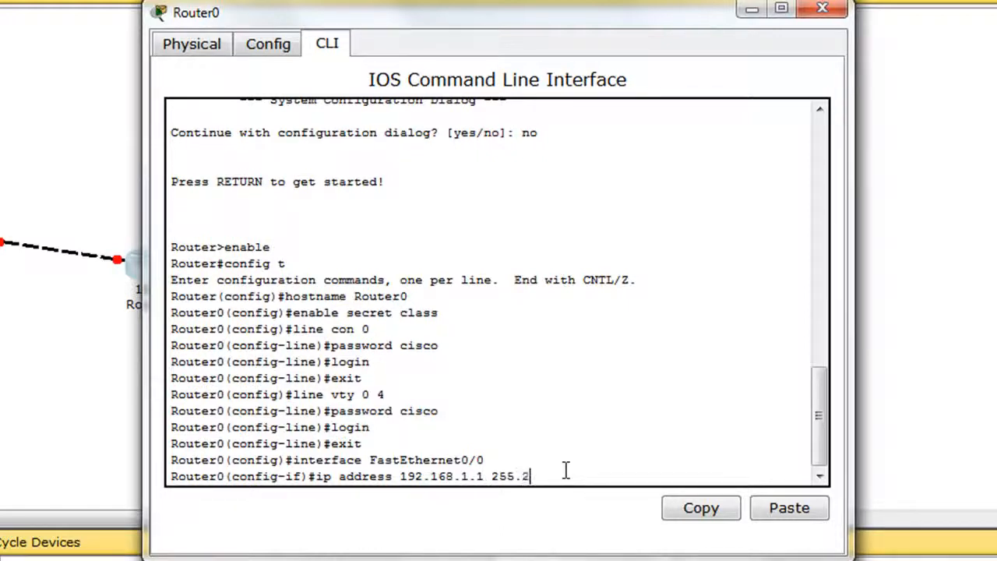
type("55.255.0")
key("Return")
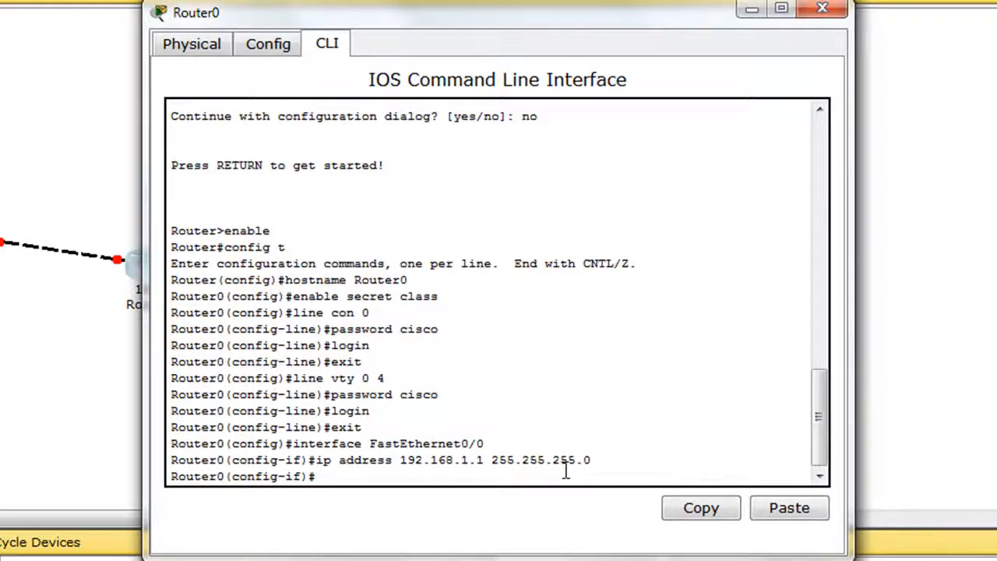
Step: Set the description of interface FastEthernet0/0 to "Router0 FastEthernet0/0"
type("description")
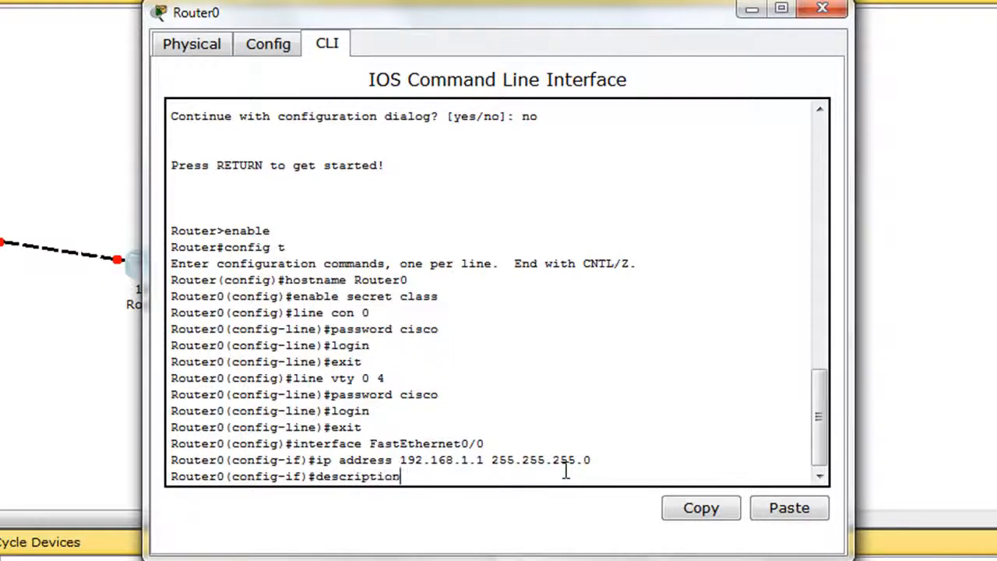
type(" Router0 Fast")
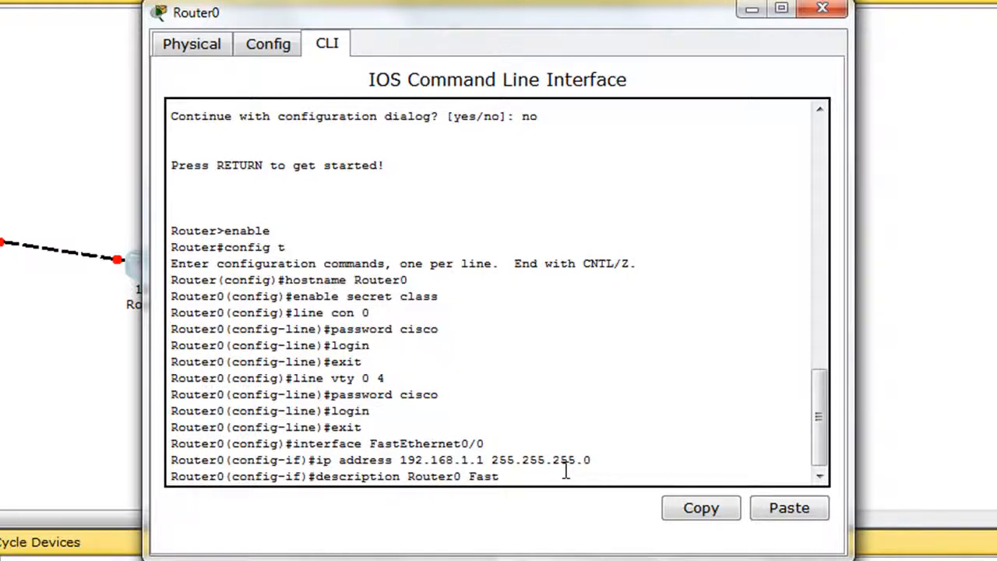
type("Ethernet0/0")
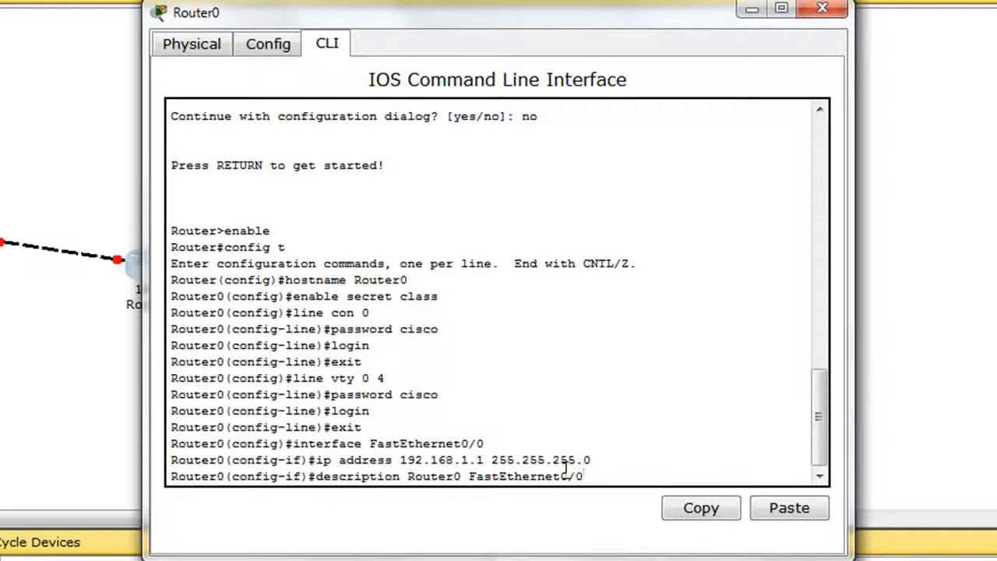
key("Return")
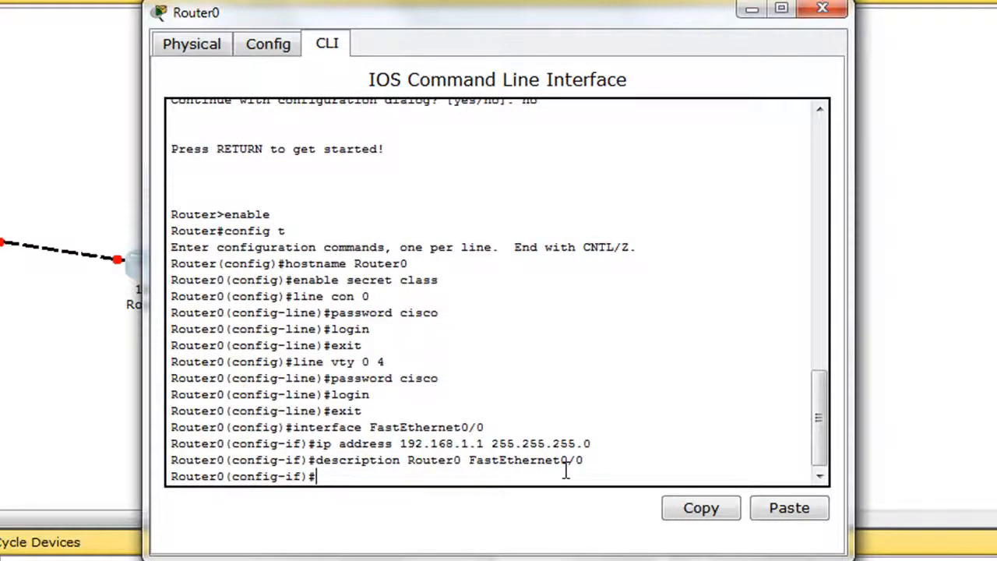
Step: Bring up interface FastEthernet0/0 with no shutdown and exit its interface configuration
type("no shutdown")
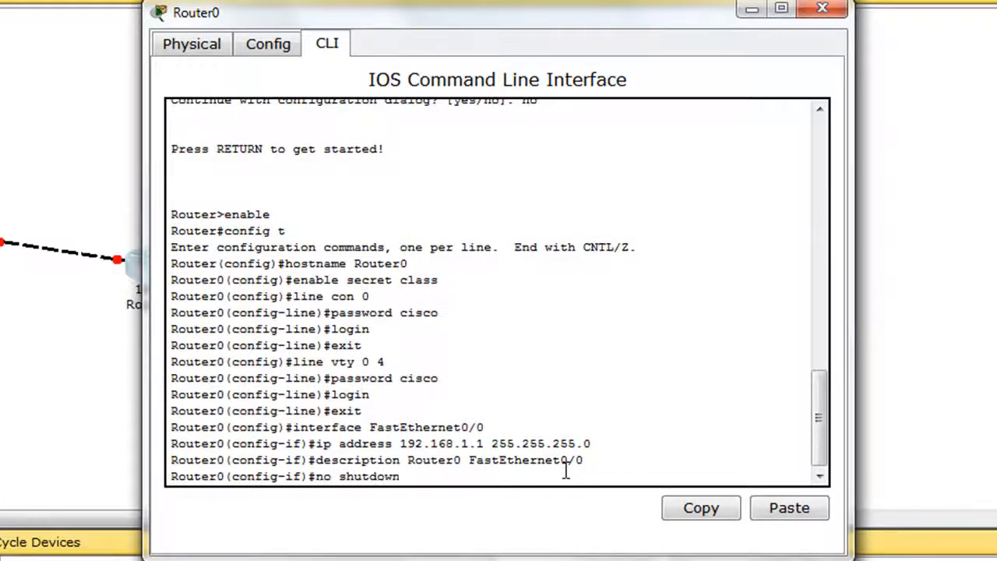
key("Return")
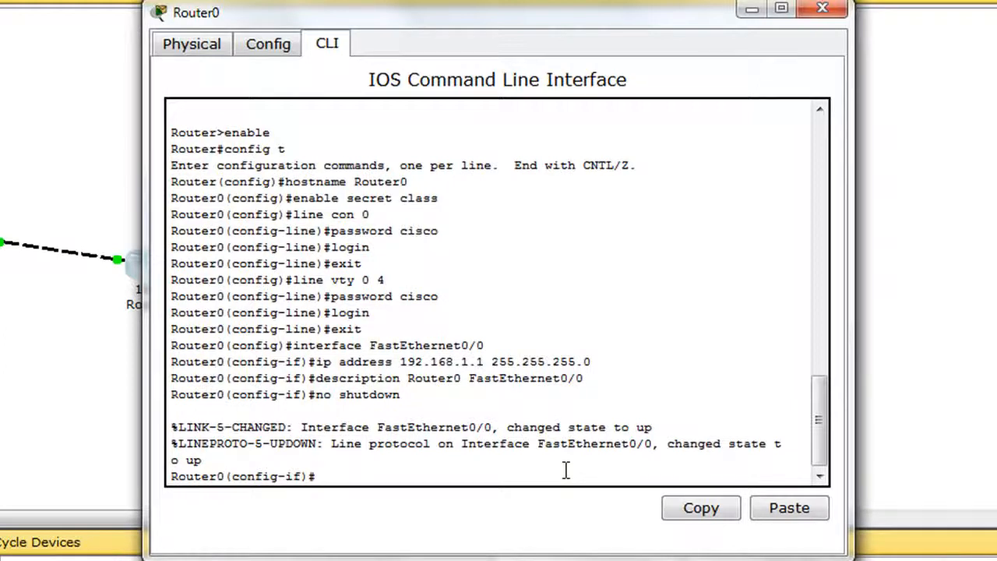
type("exit")
key("Return")
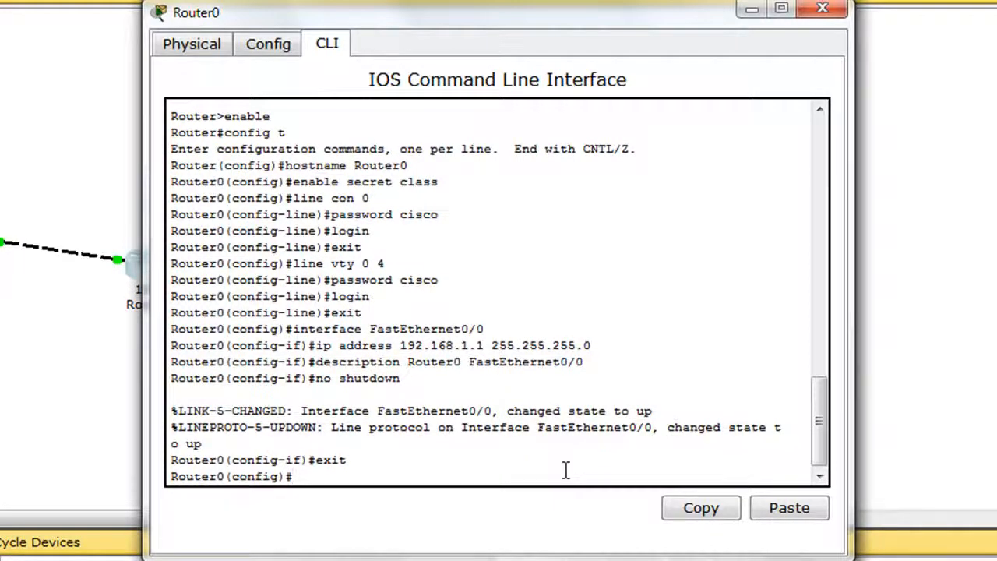
Step: Enter configuration of interface FastEthernet0/1 and assign it the IP address 192.168.2.1 with subnet mask 255.255.255.0
type("interface Fast")
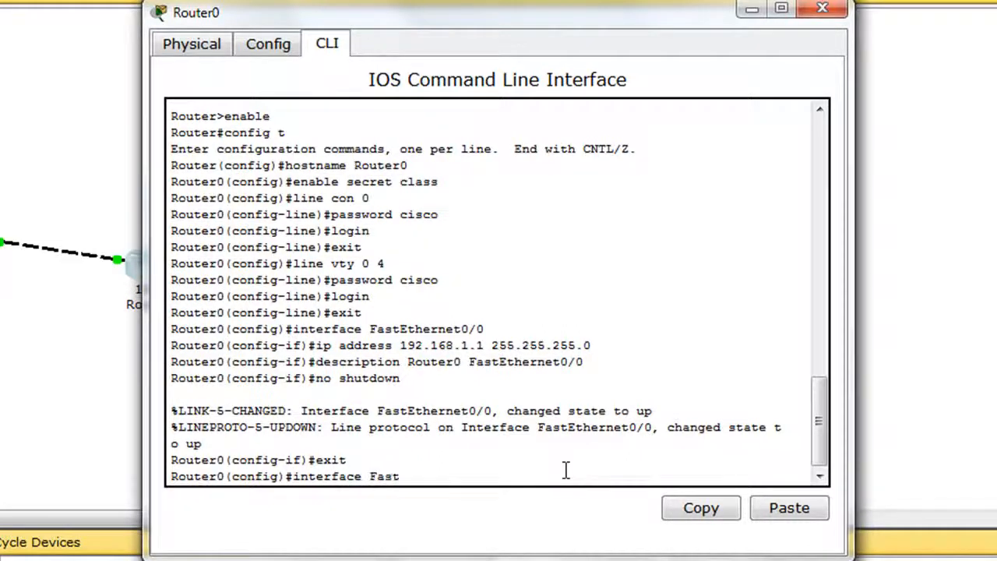
type("Ethernet0/1")
key("Return")
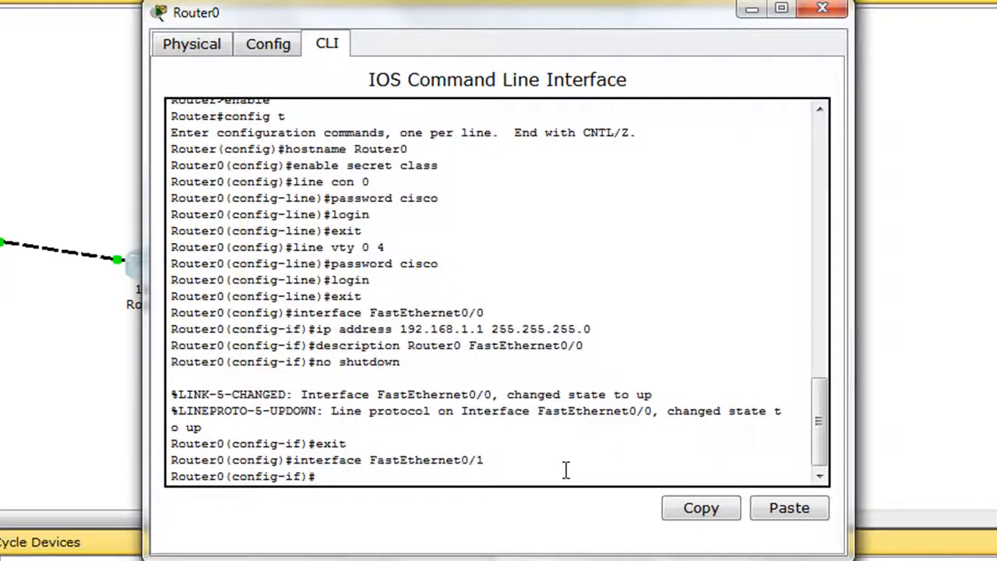
type("ip address")
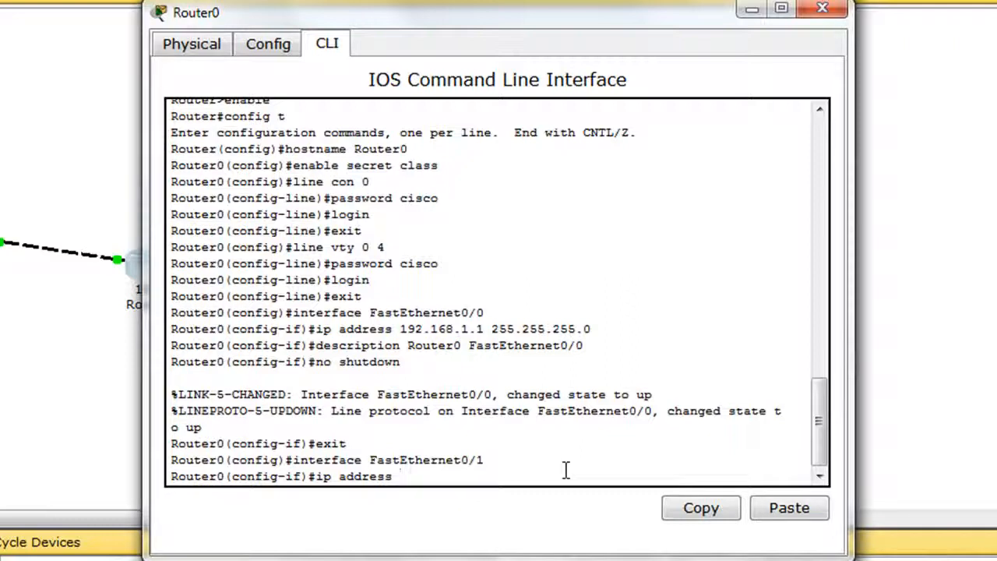
type(" 192.168.2.1")
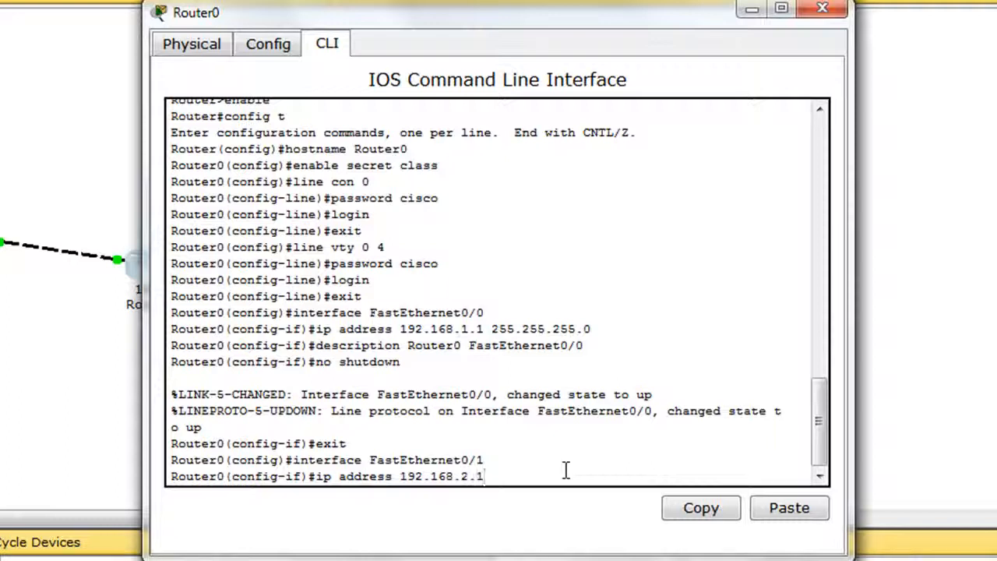
type(" 255.255.255.0")
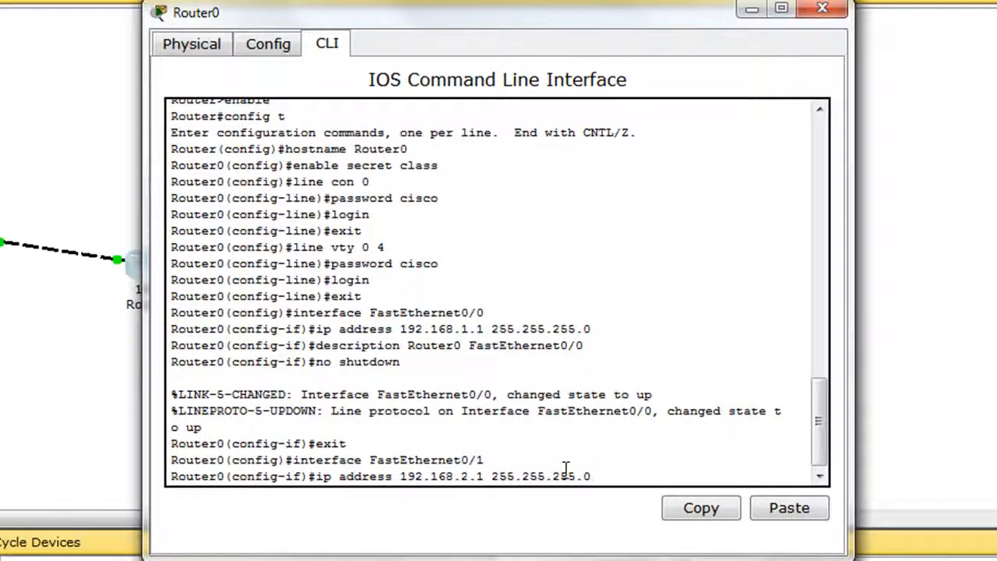
key("Return")
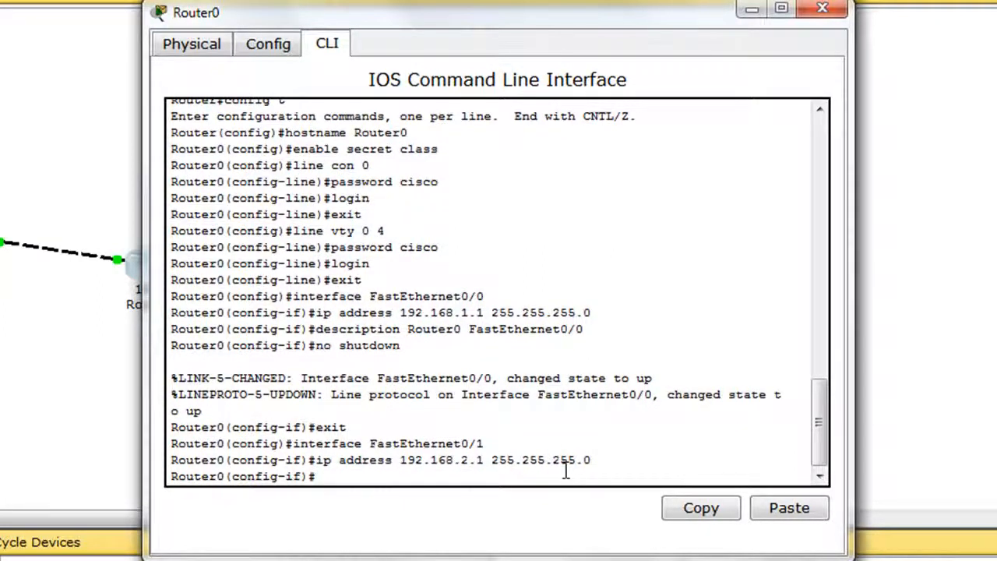
Step: Set the description of interface FastEthernet0/1 to "Router0 FastEthernet0/1"
type("descrip")
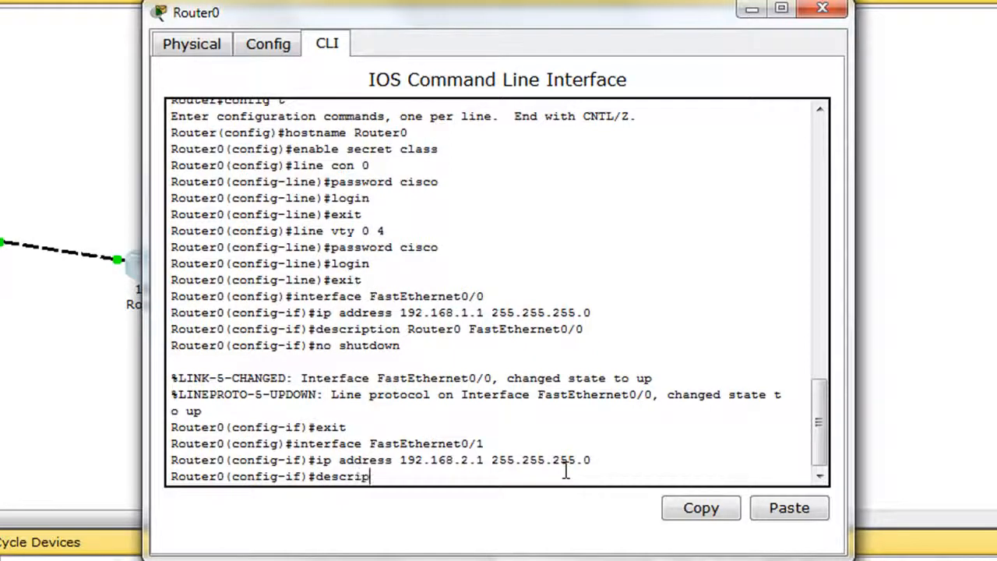
type("tion Router")
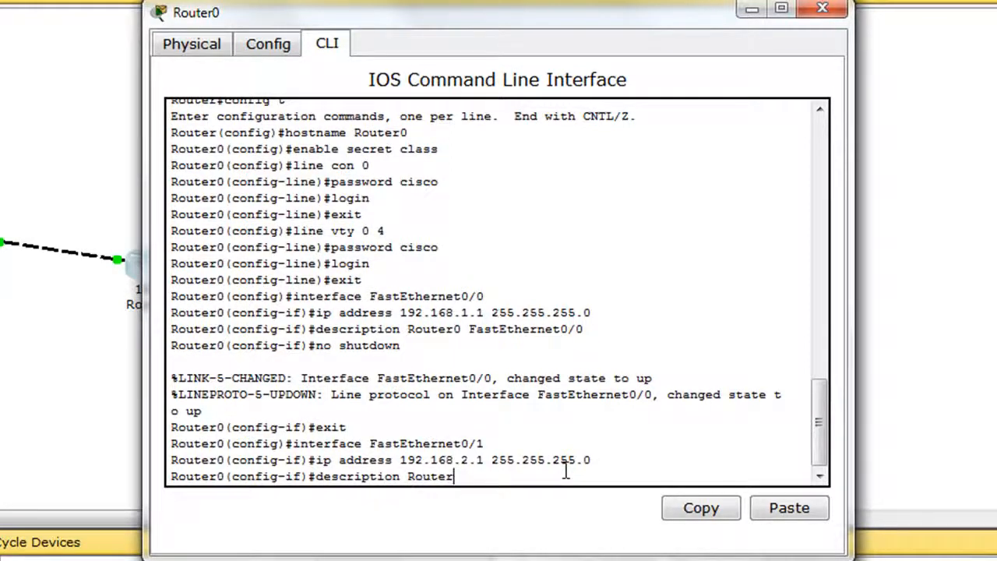
type("0 FastEthernet")
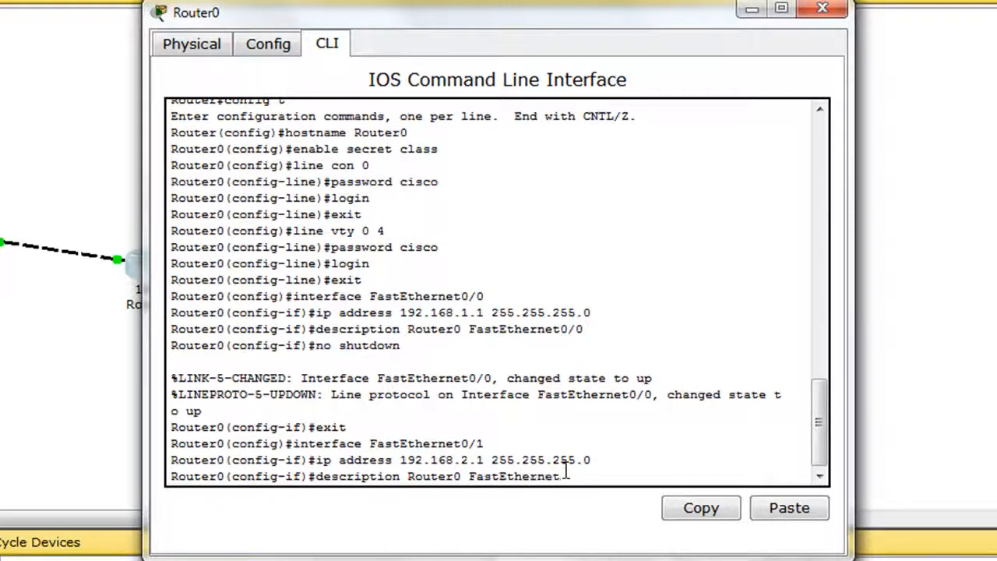
type("0/1")
key("Return")
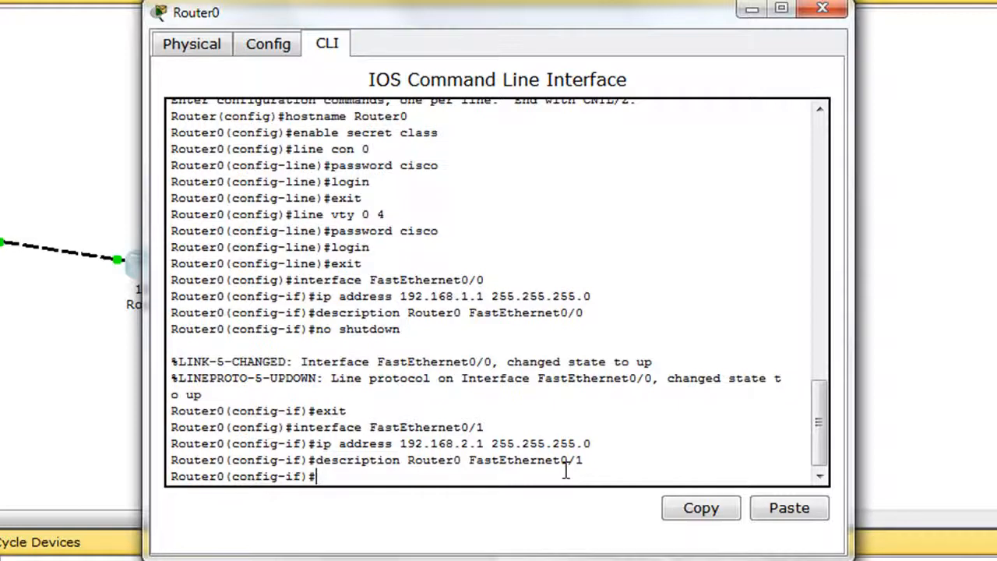
Step: Bring up interface FastEthernet0/1 with no shutdown and exit its interface configuration
type("no shutdown")
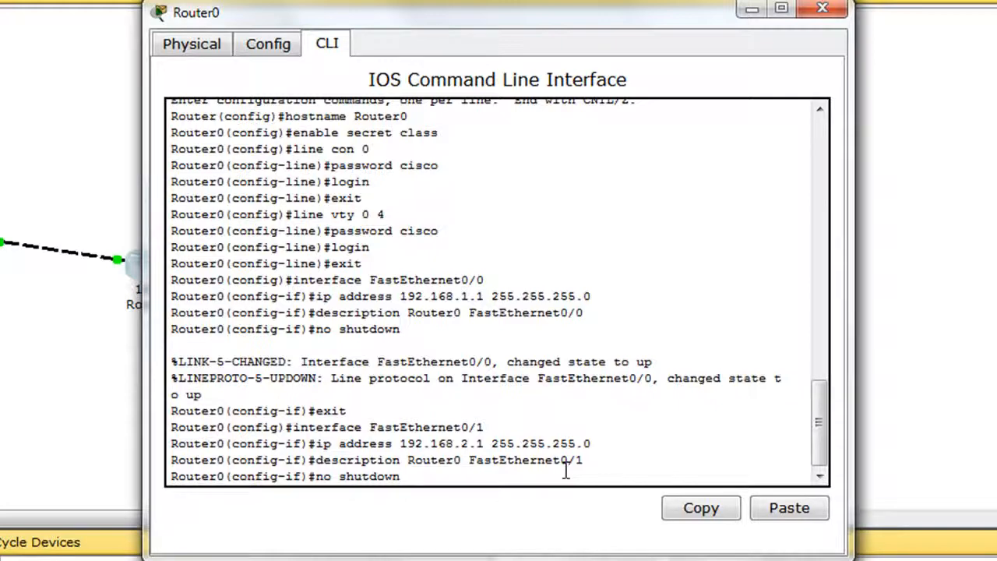
key("Return")
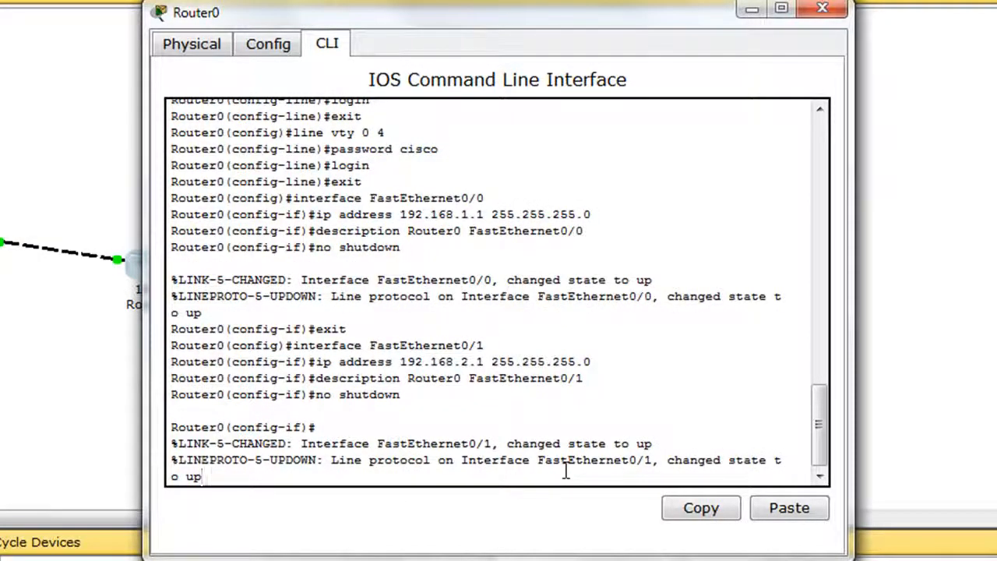
key("Return")
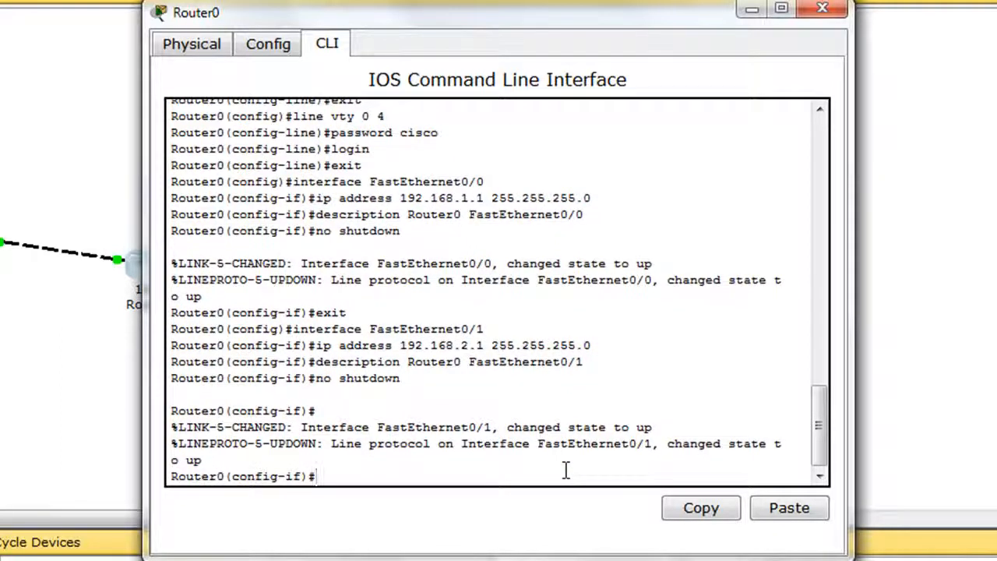
type("exit")
key("Return")
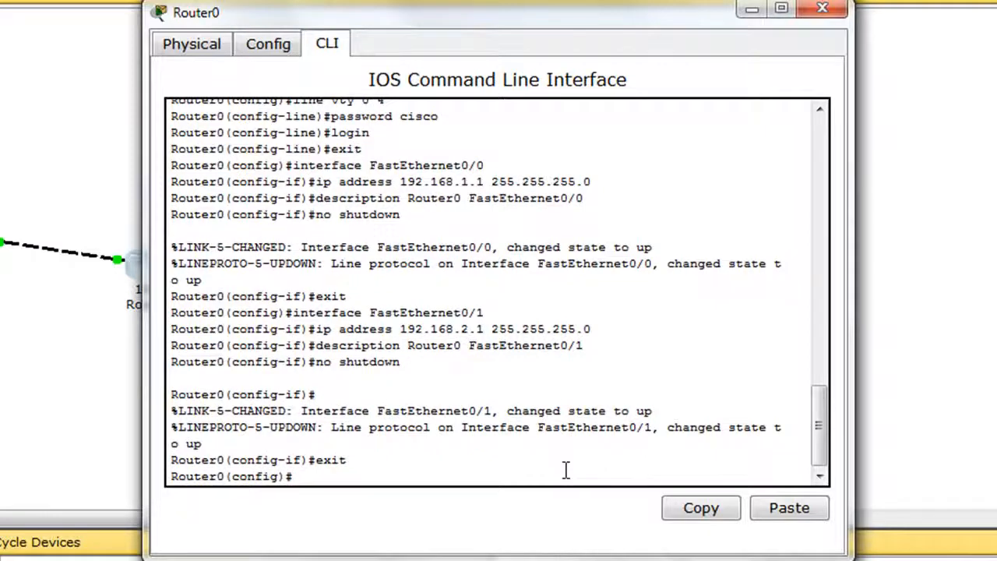
Step: Leave global configuration mode and return to the router's privileged mode prompt
type("exit")
key("Return")
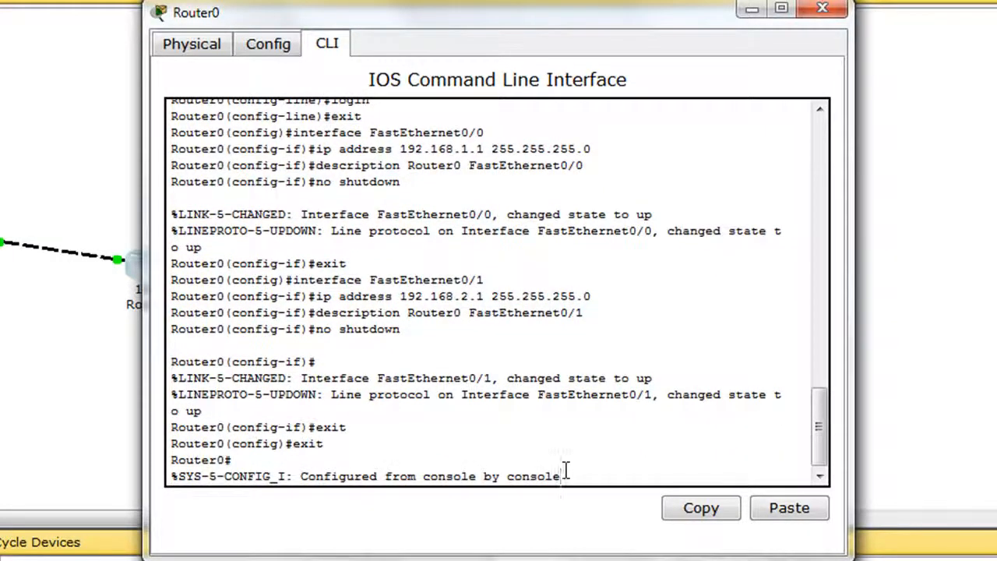
key("Return")
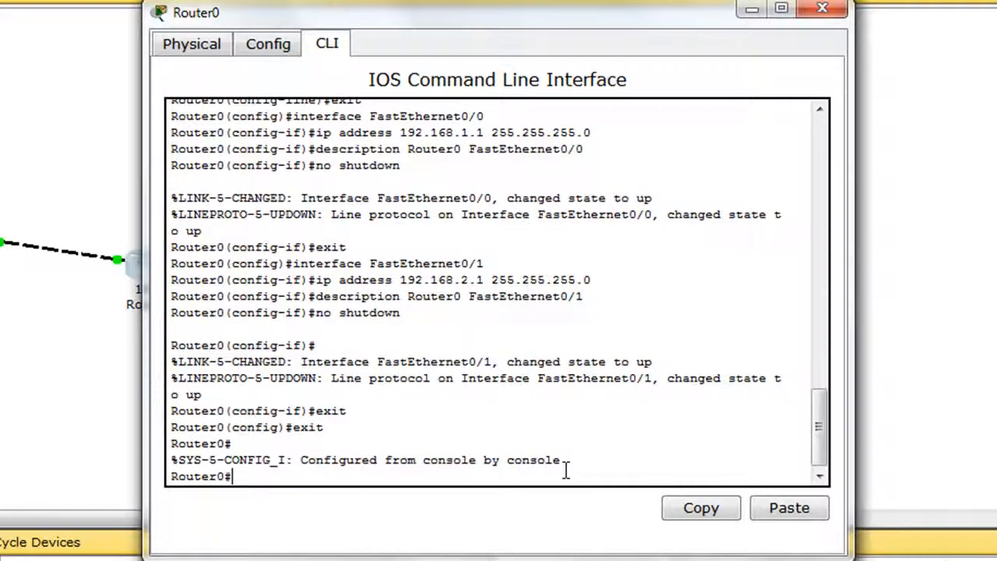
Step: Display the router's running configuration with show running-config and page through it to the end
type("show running-config")
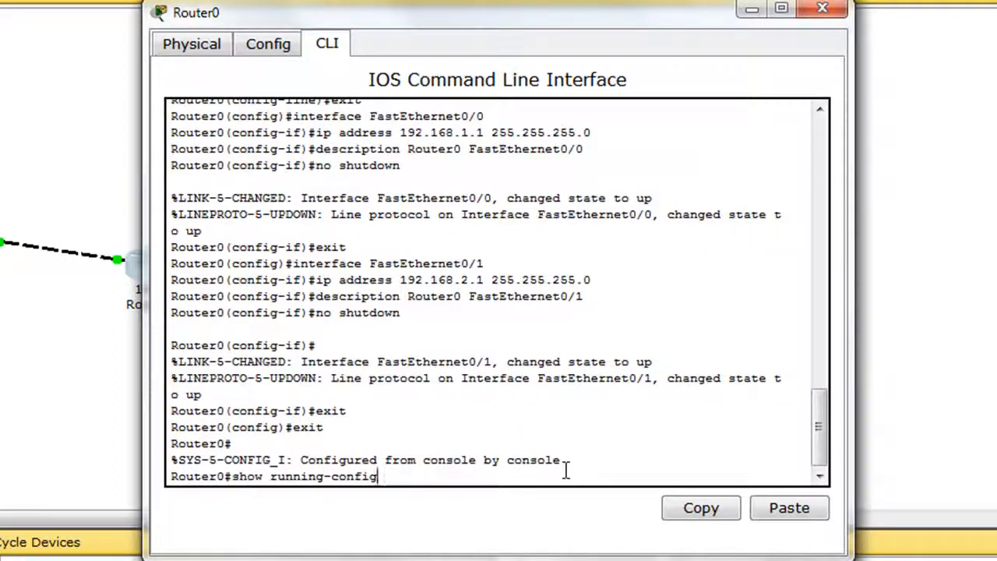
key("Return")
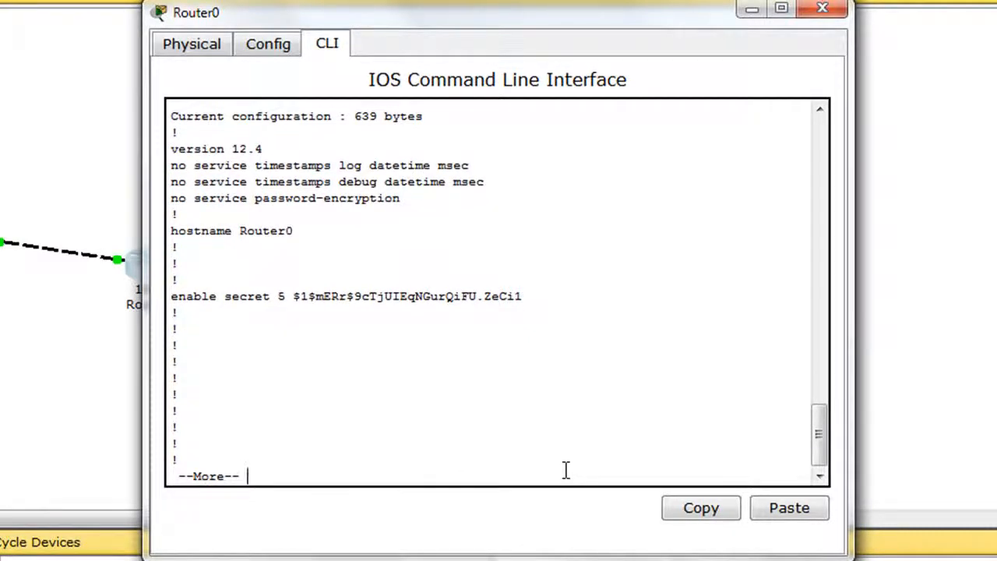
key("Return")
key("Return")
key("Return")
key("Return")
key("Return")
key("Return")
key("Return")
key("Return")
key("Return")
key("Return")
key("Return")
key("Return")
key("Return")
key("Return")
key("Return")
key("Return")
key("Return")
key("Return")
key("Return")
key("Return")
key("Return")
key("Return")
key("Return")
key("Return")
key("Return")
key("Return")
key("Return")
key("Return")
key("Return")
key("Return")
key("Return")
key("Return")
key("Return")
key("Return")
key("Return")
key("Return")
key("Return")
key("Return")
key("Return")
key("Return")
key("Return")
key("Return")
key("Return")
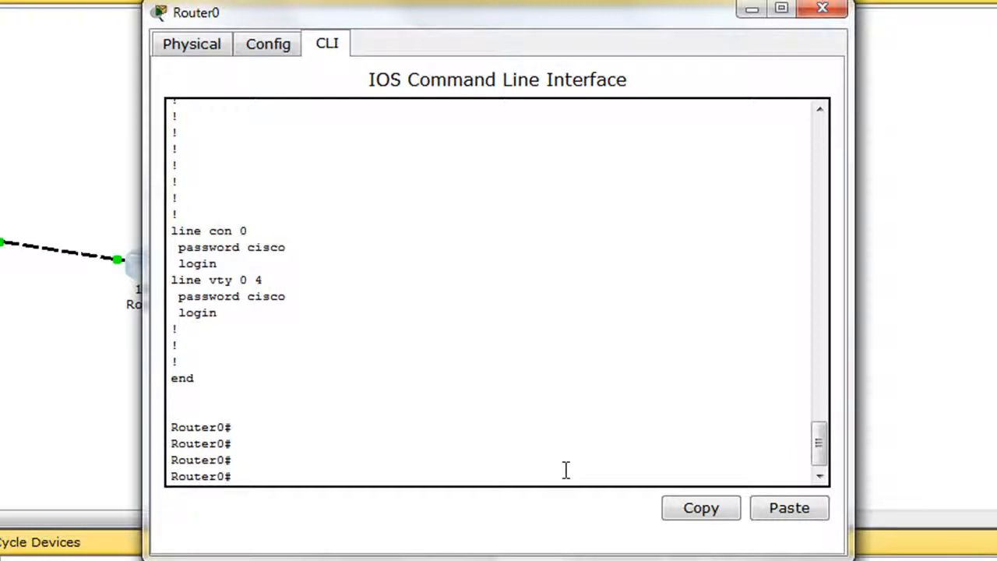
Step: Save the router's running-config to startup-config, accepting the default destination filename, and close the Router0 window
type("nning-config")
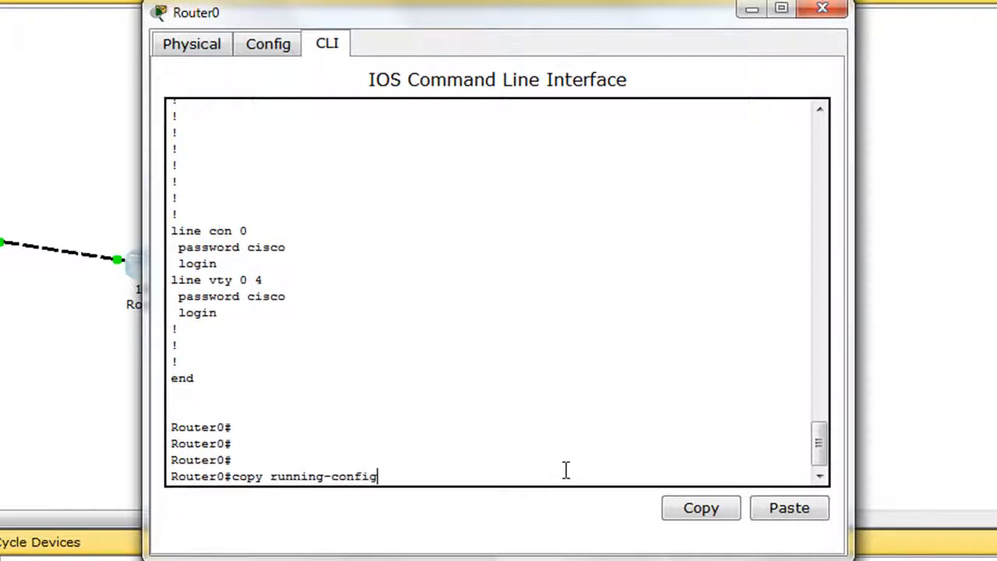
type(" startup-config")
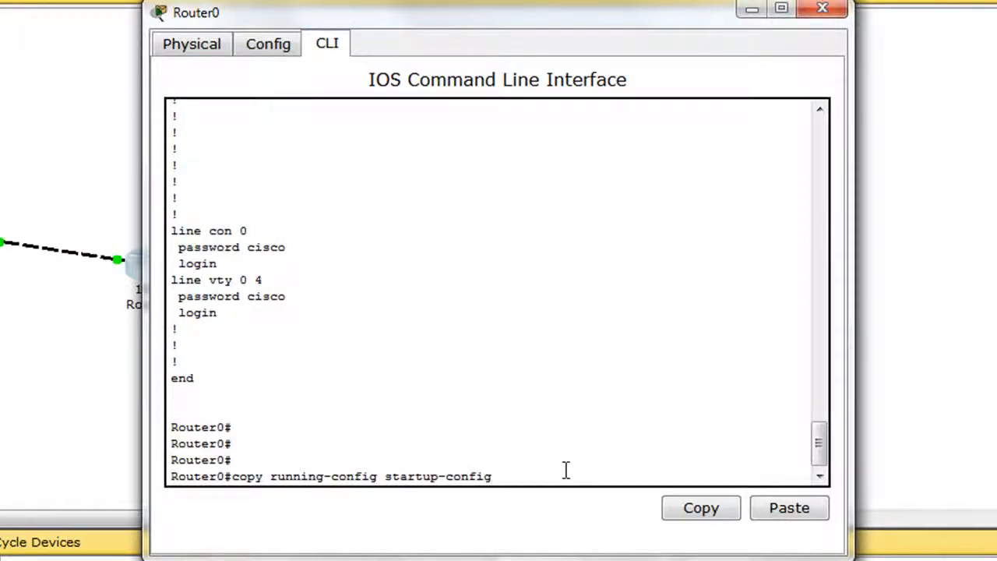
key("Return")
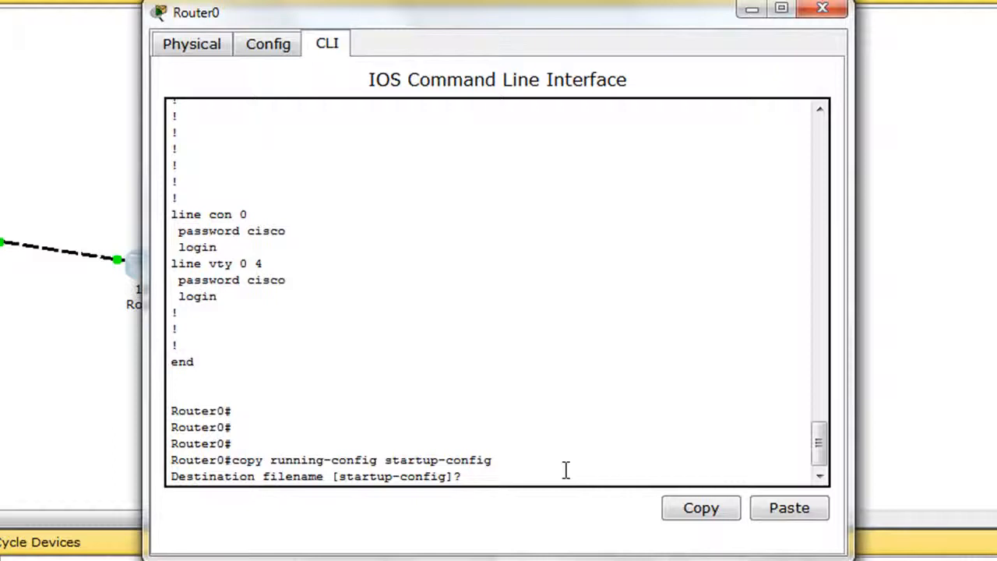
key("Return")
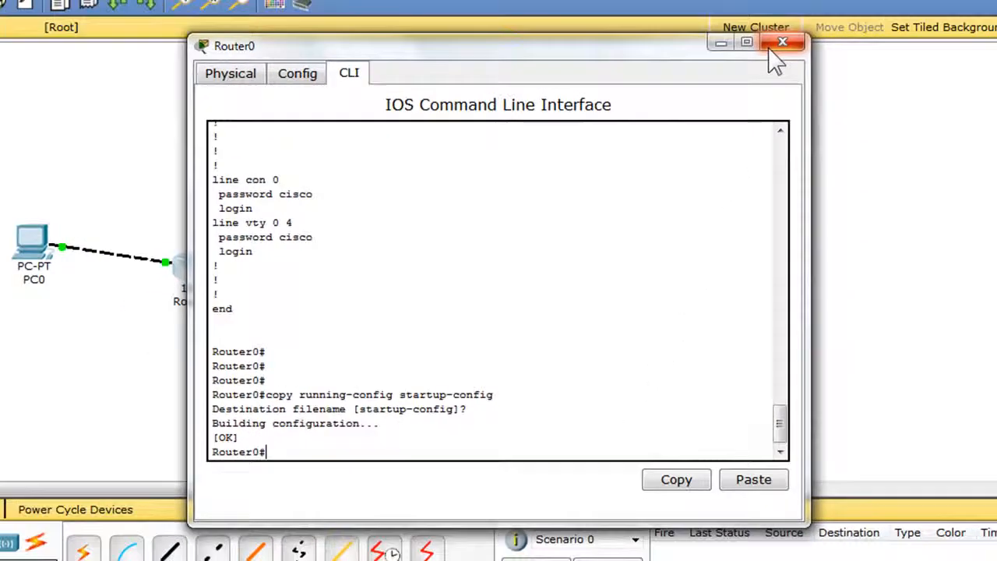
left_click(771, 47)
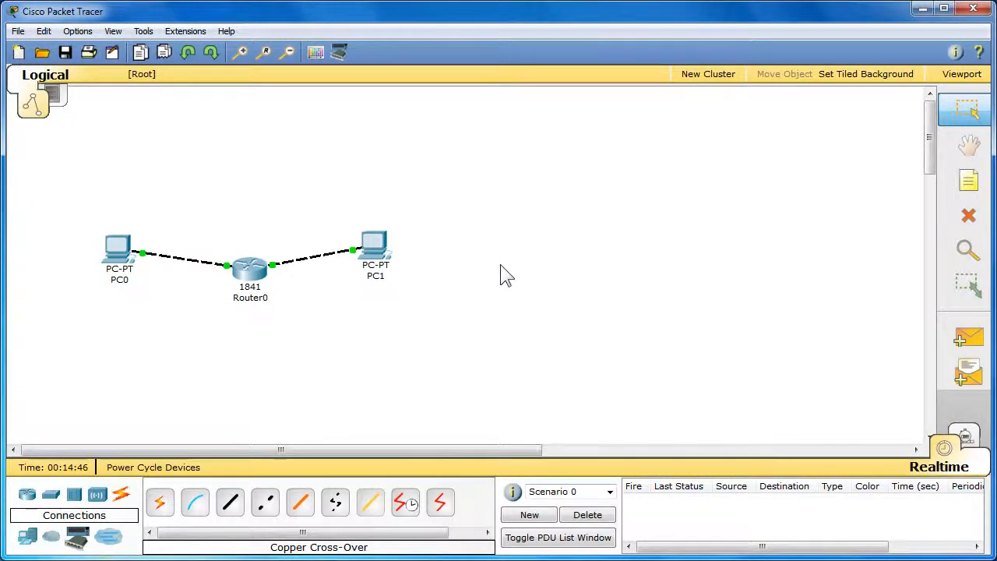
Step: Open PC0's IP configuration and assign the static IP address 192.168.1.2 with subnet mask 255.255.255.0
left_click(119, 248)
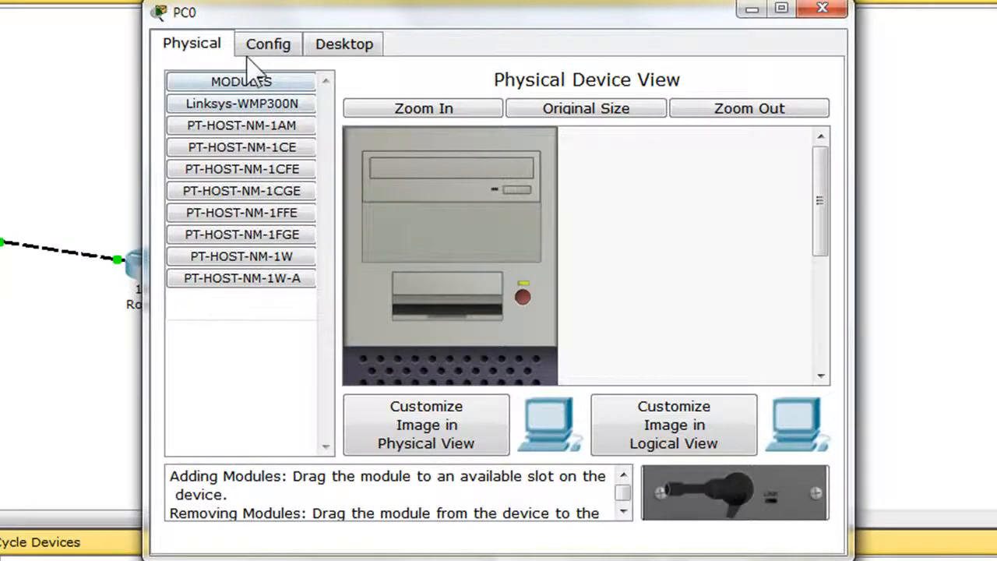
left_click(343, 47)
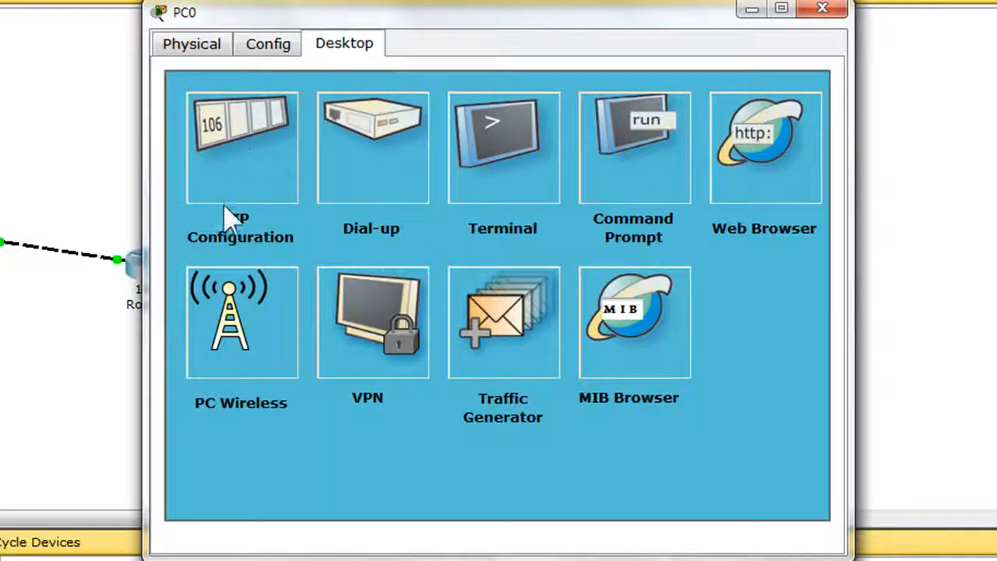
left_click(250, 166)
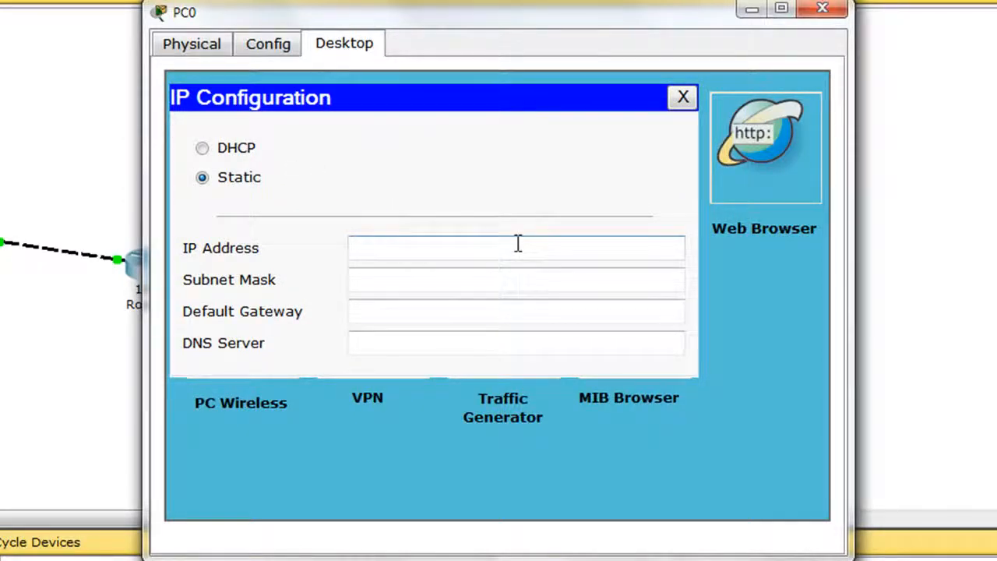
type("192.1")
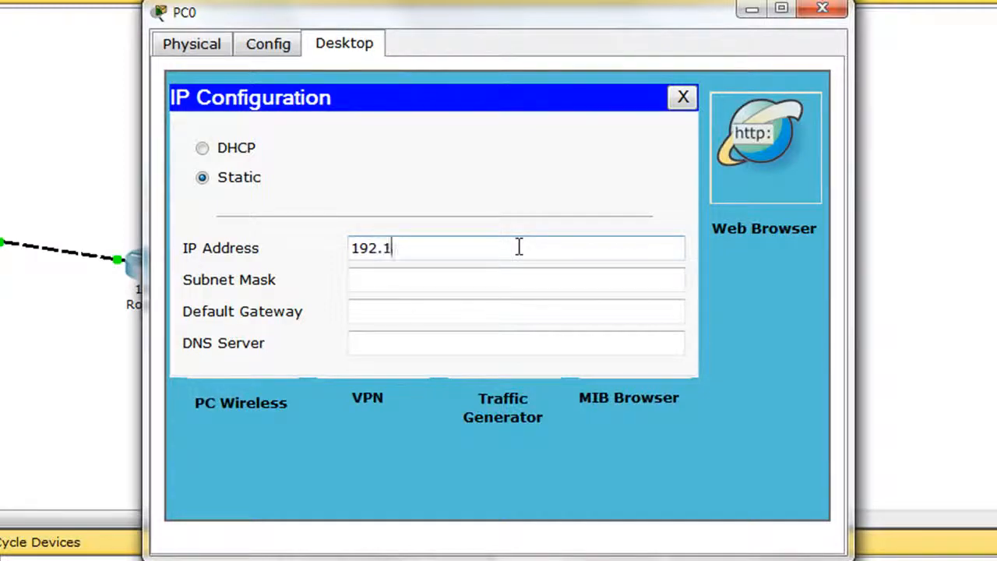
type("68.1.2")
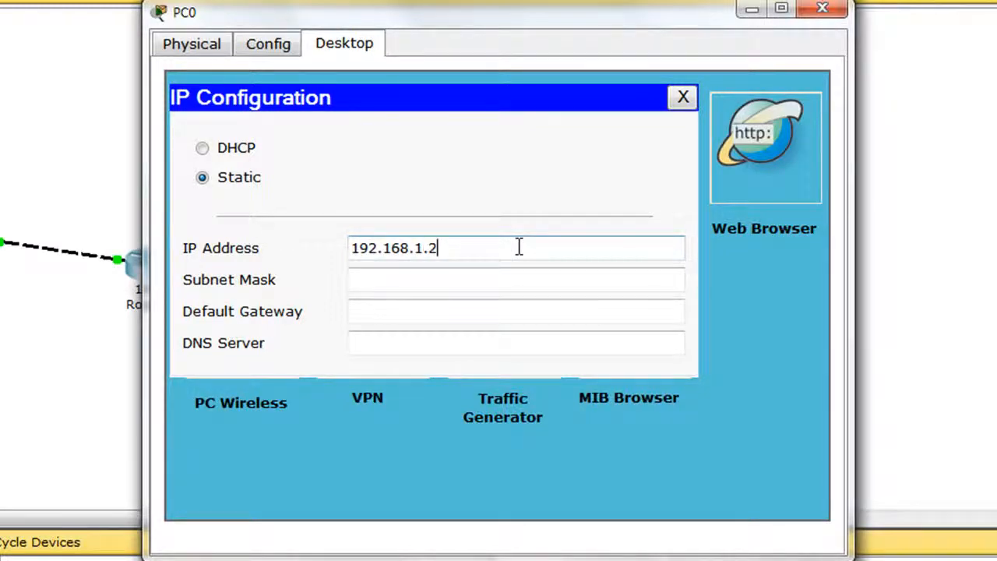
key("Tab")
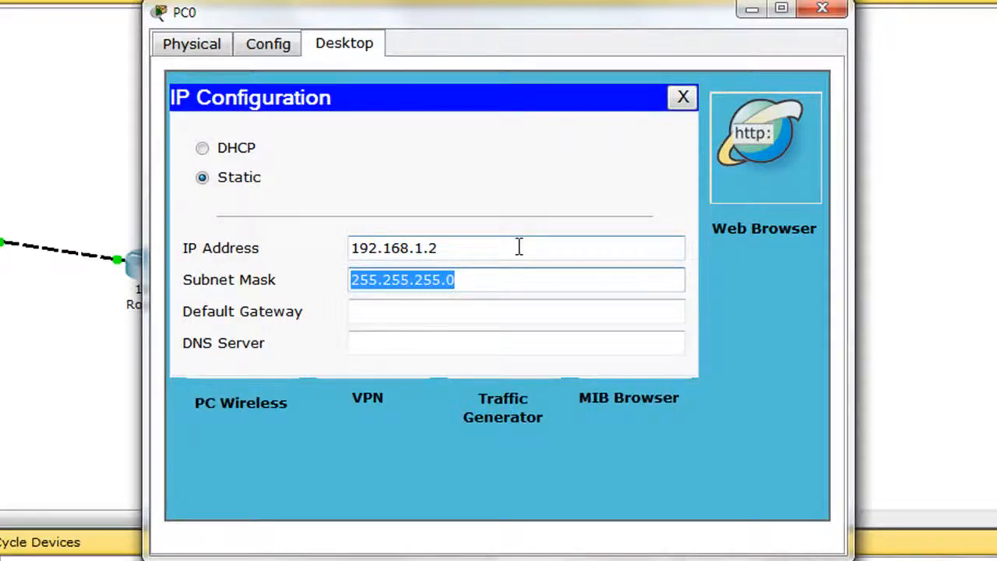
Step: Set PC0's default gateway to 192.168.1.1 and close its window
key("Tab")
type("192.168.1.1")
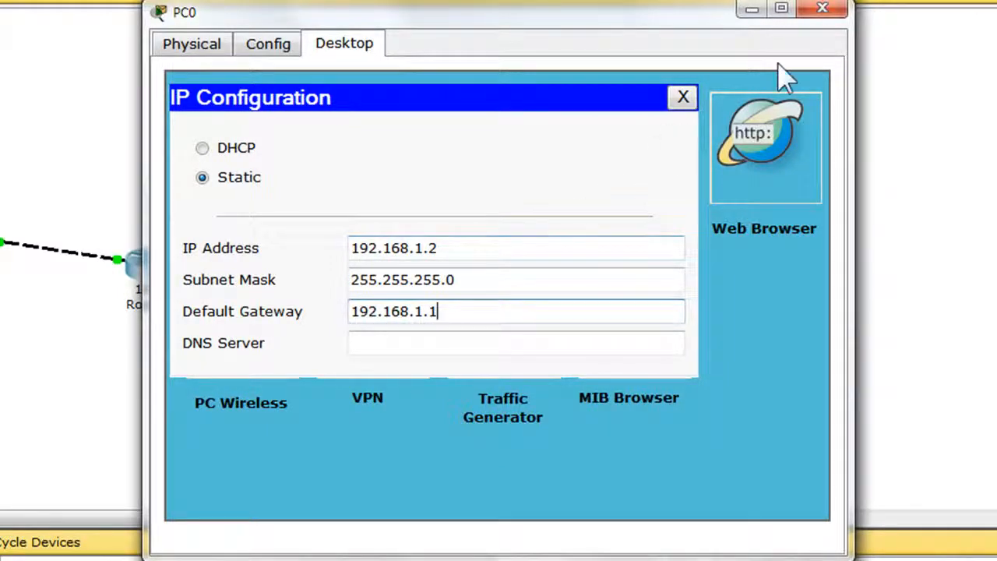
left_click(819, 12)
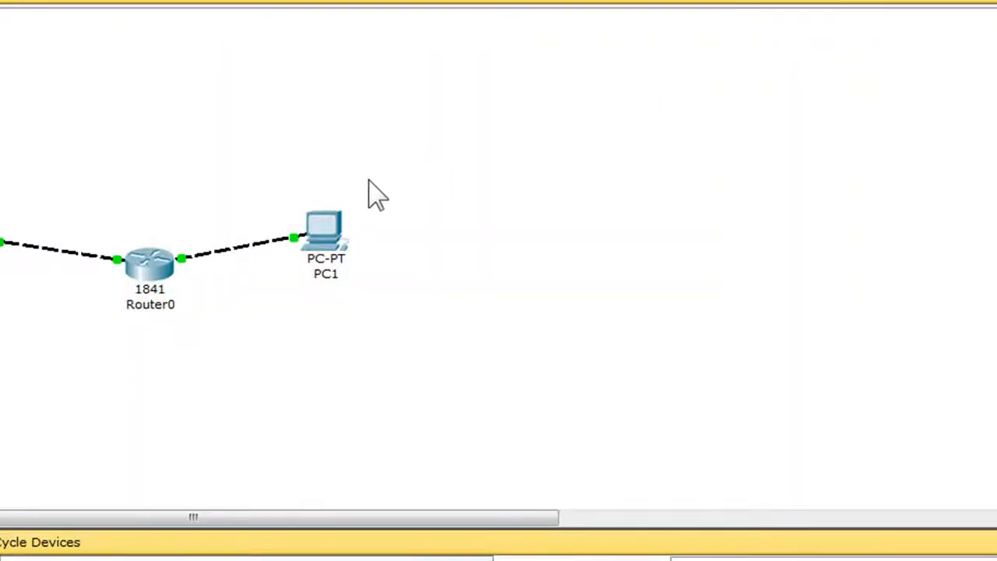
Step: Open PC1's IP configuration and assign the static IP address 192.168.2.2 with subnet mask 255.255.255.0
left_click(334, 232)
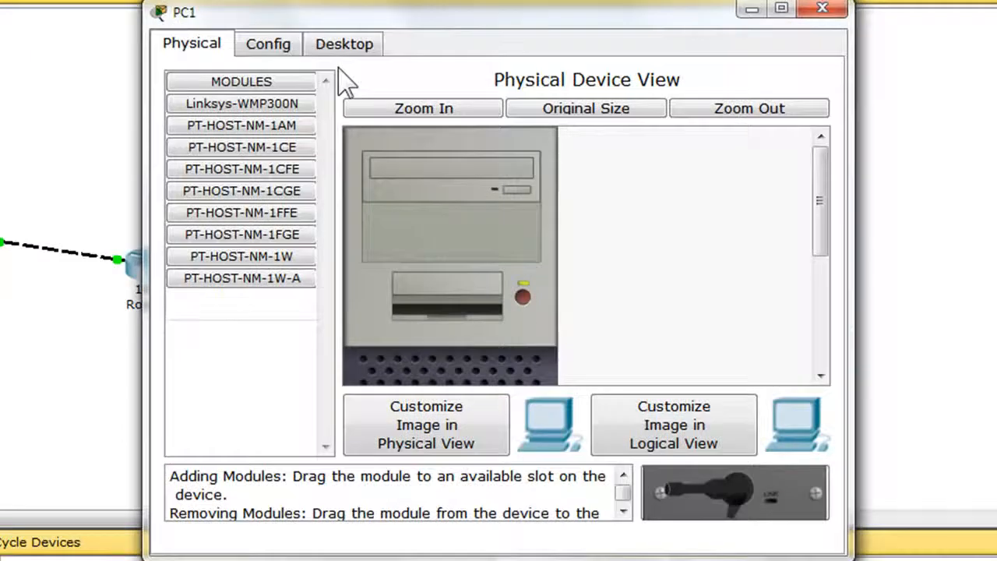
left_click(345, 46)
left_click(241, 149)
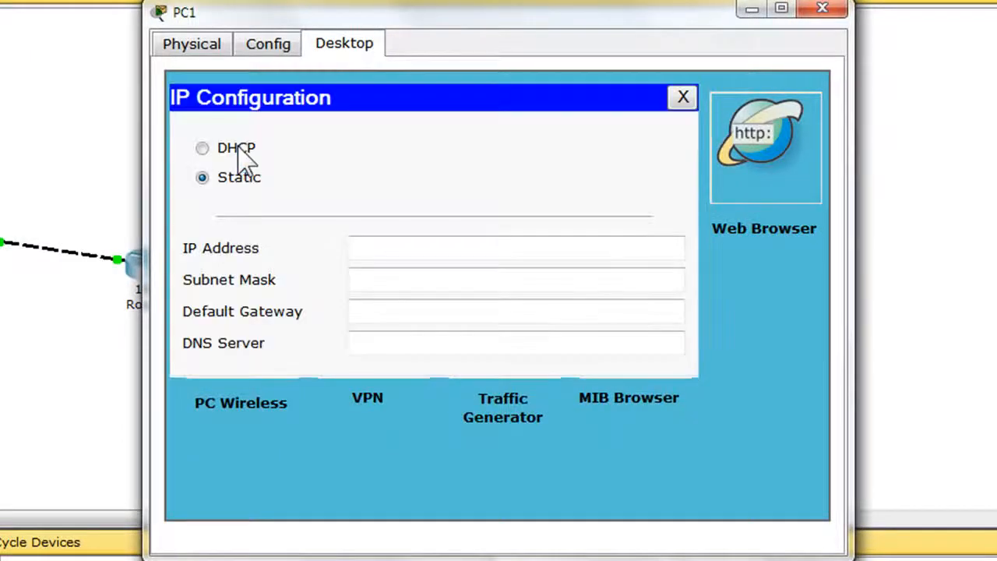
left_click(424, 247)
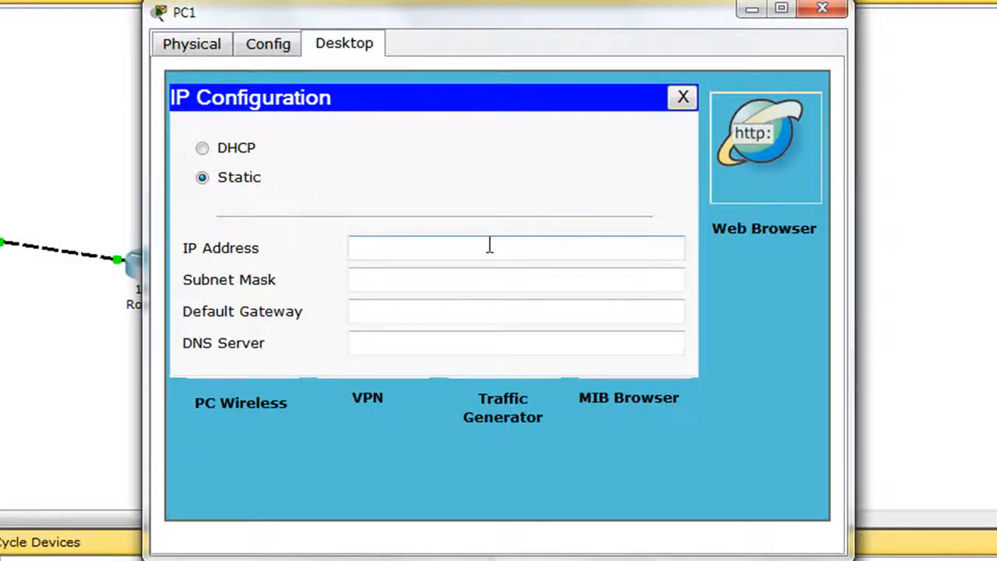
type("192.168")
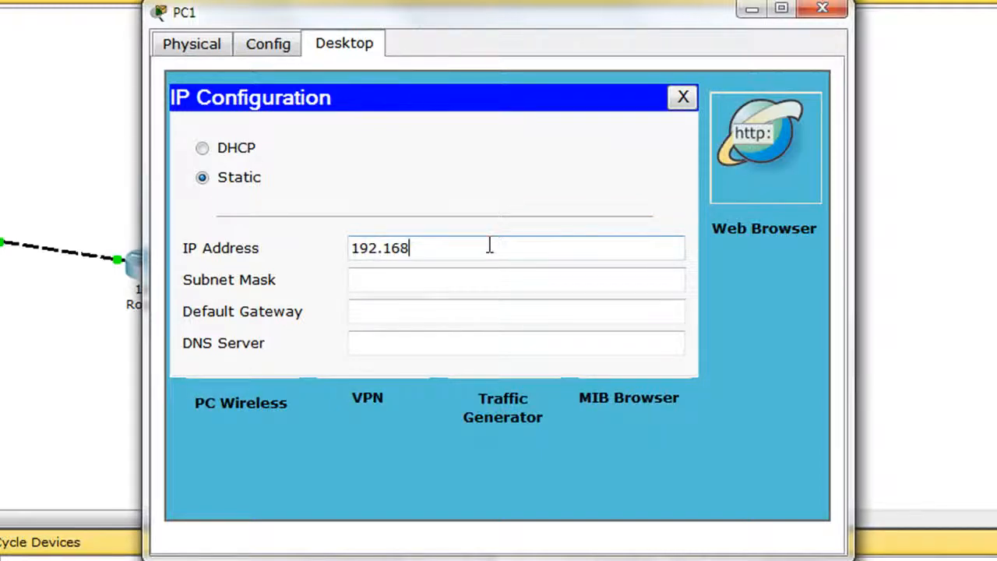
type(".2.2")
key("Tab")
key("Tab")
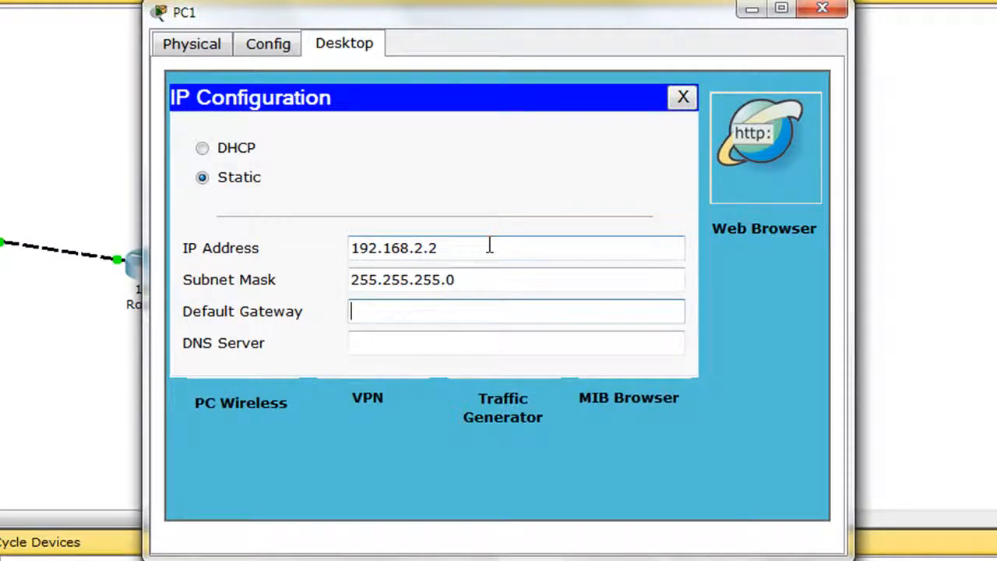
Step: Set PC1's default gateway to 192.168.2.1 and close its window
type("192")
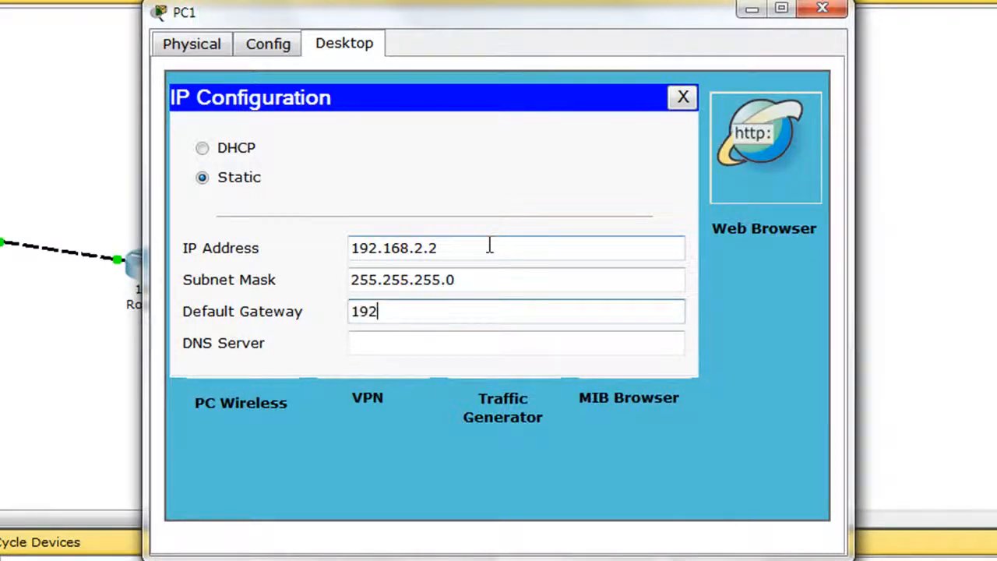
type(".168.2.1")
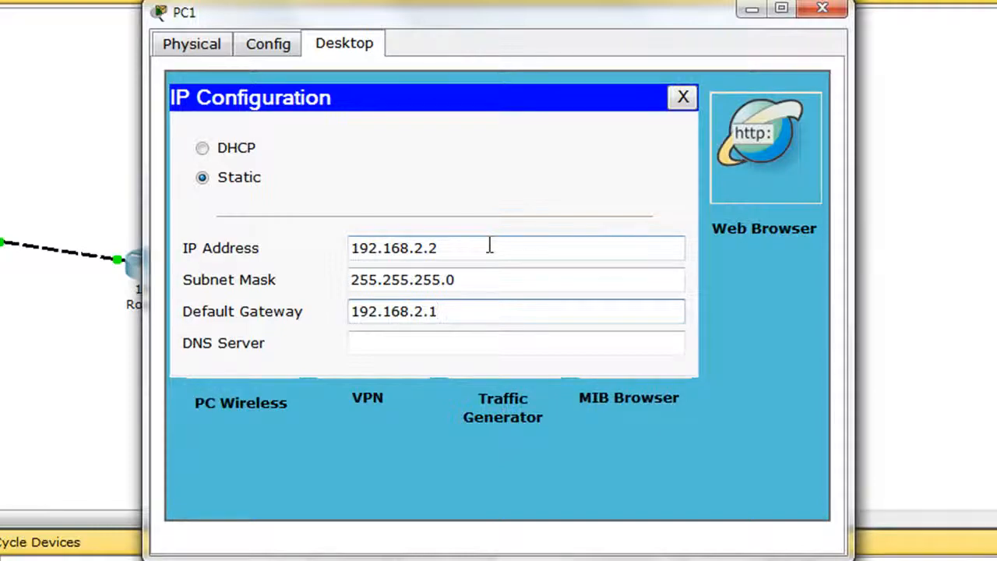
left_click(835, 10)
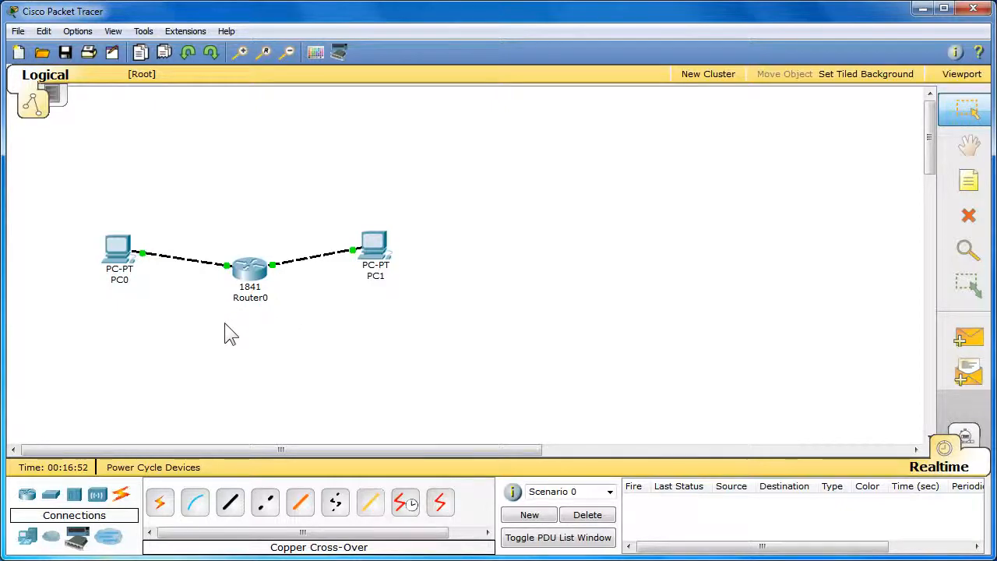
Step: Open PC0's command prompt and check its IP settings with ipconfig
left_click(114, 246)
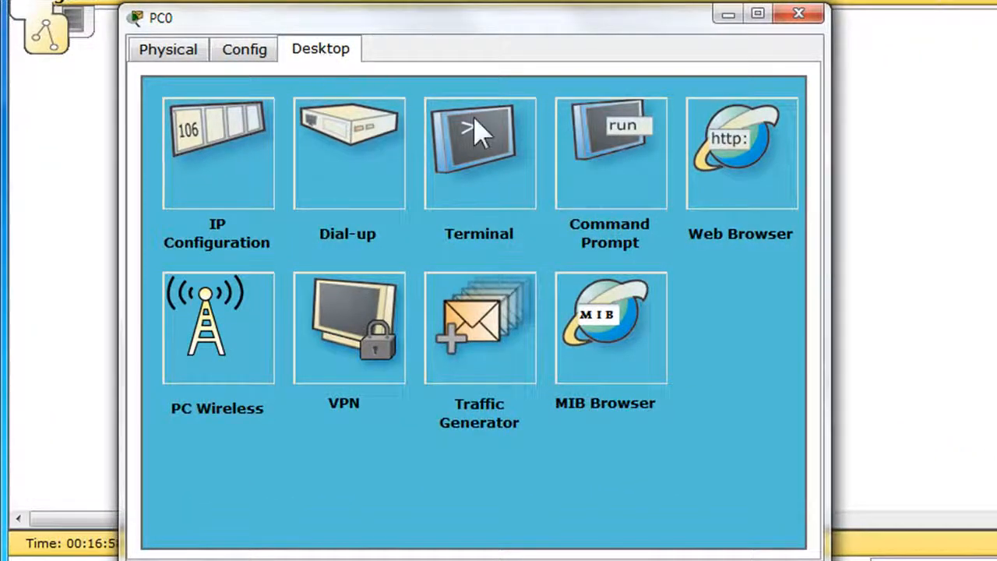
left_click(590, 187)
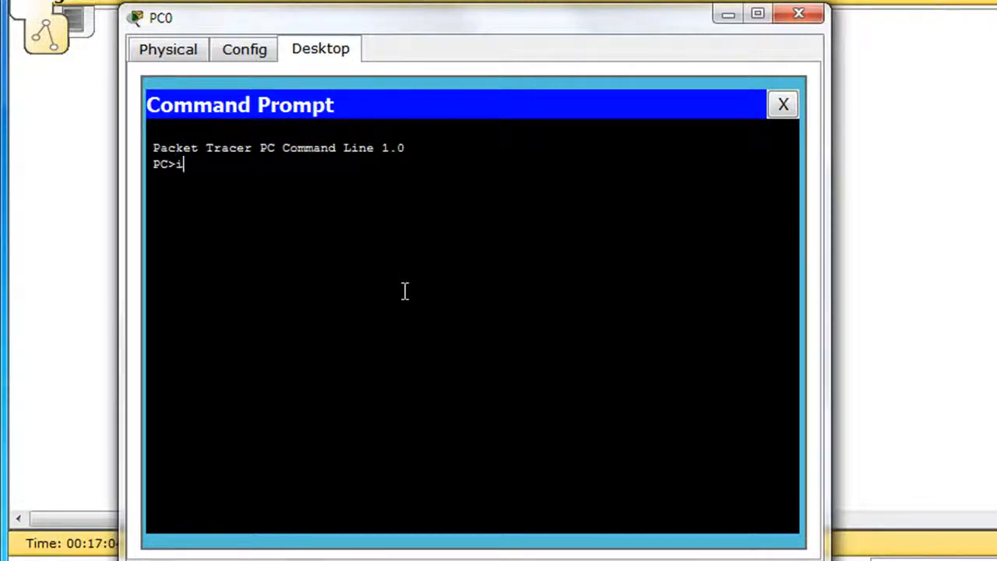
type("ipconfi")
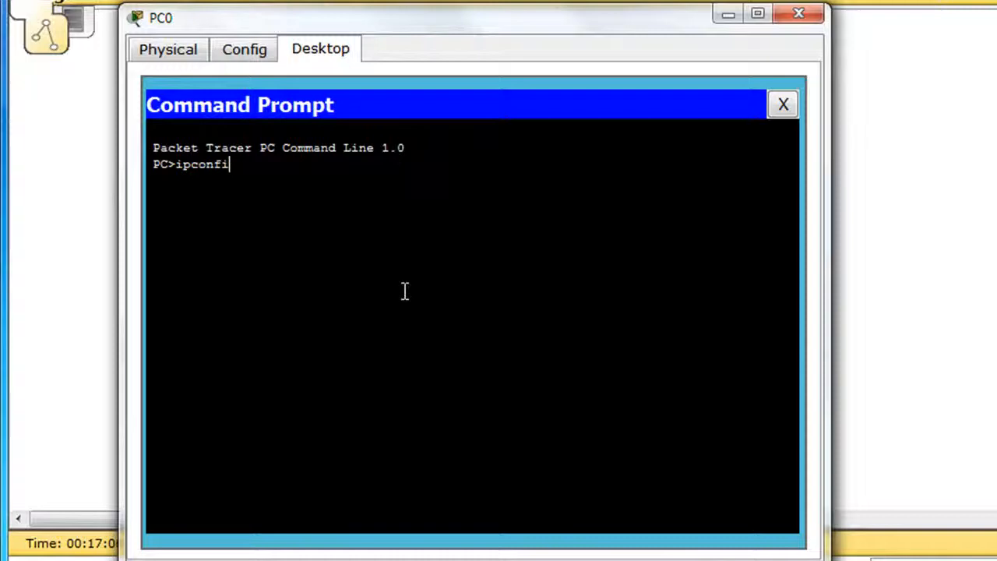
type("g")
key("Return")
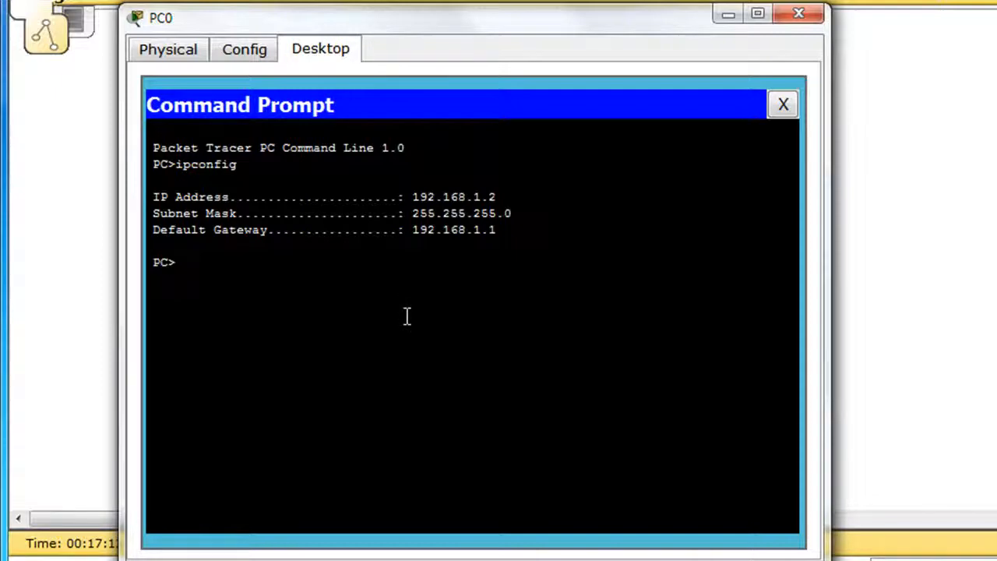
Step: Ping PC1 at 192.168.2.2 from PC0's command prompt
type("ping 192.1")
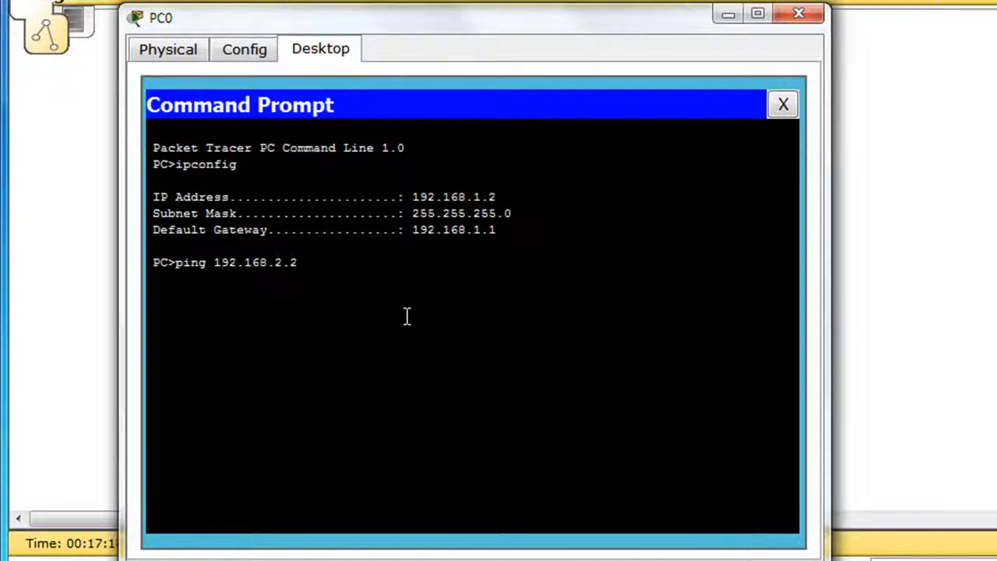
type("68.2.2")
key("Return")
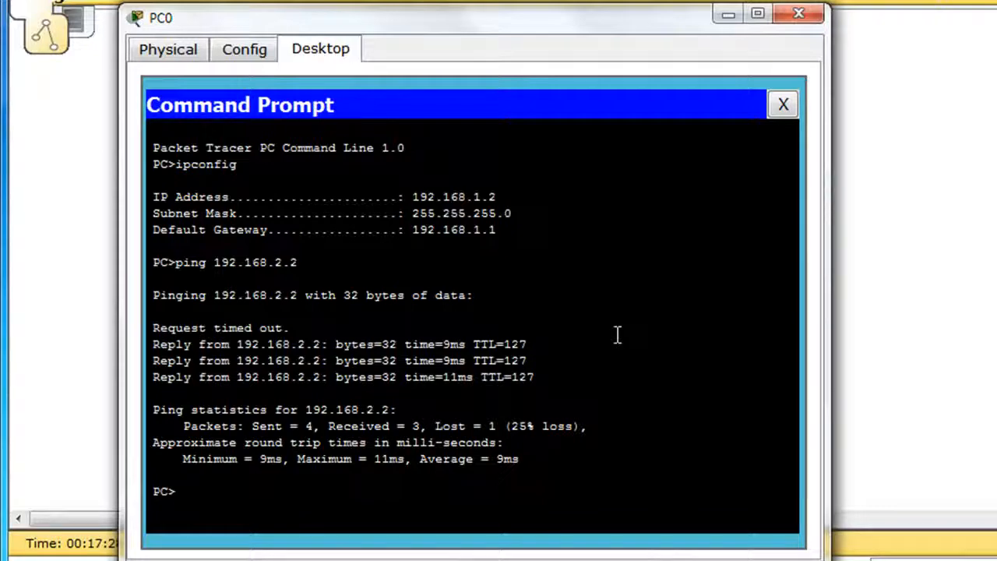
Step: Repeat the ping to 192.168.2.2 from PC0 and close the PC0 window
key("Up")
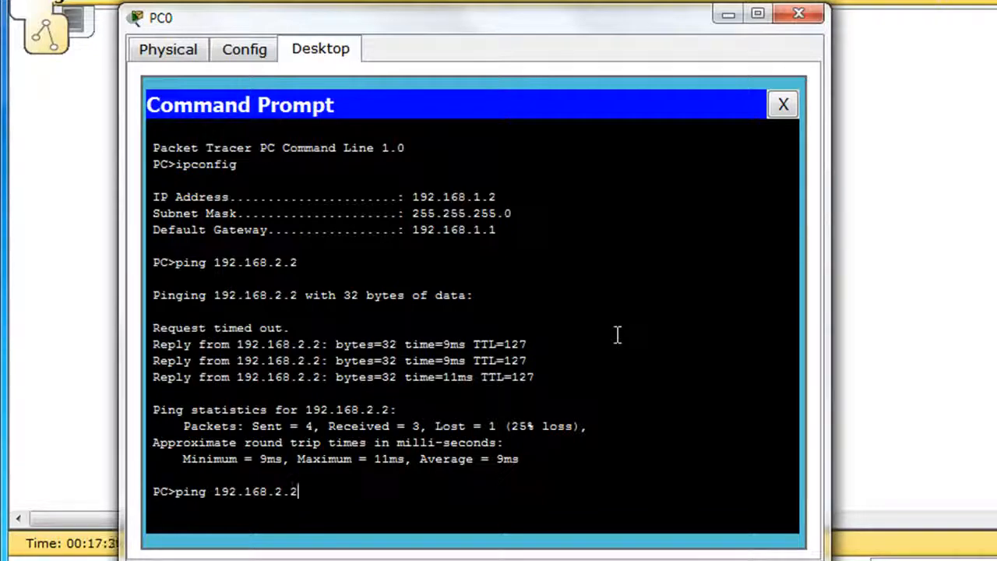
key("Return")
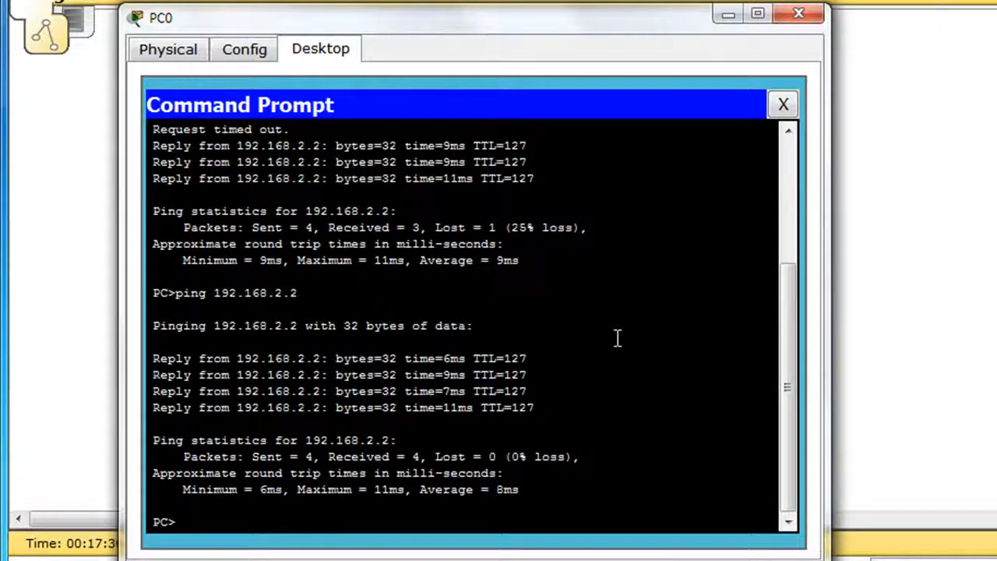
left_click(800, 15)
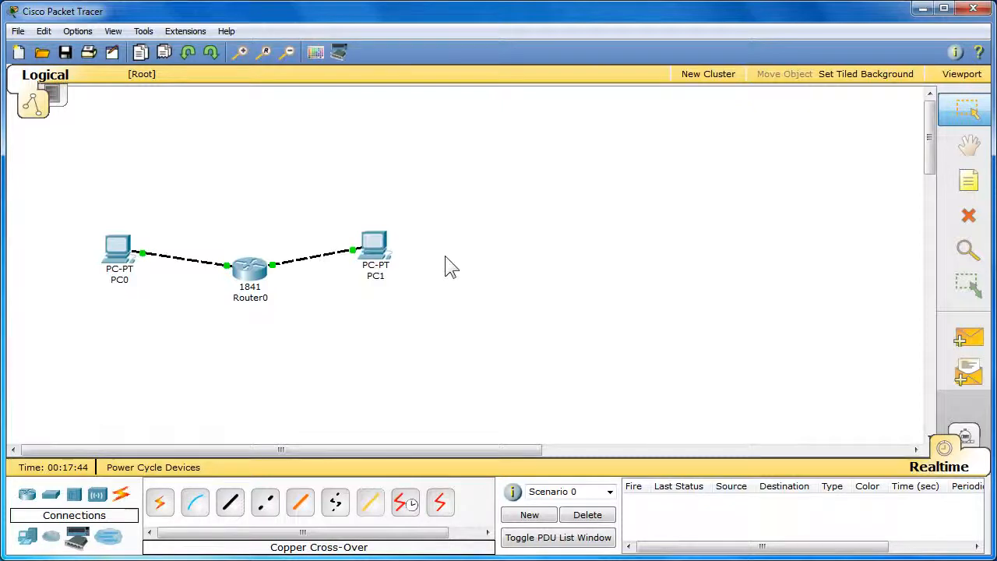
Step: Switch to Simulation mode and filter the event list so that only ICMP events are shown
left_click(967, 440)
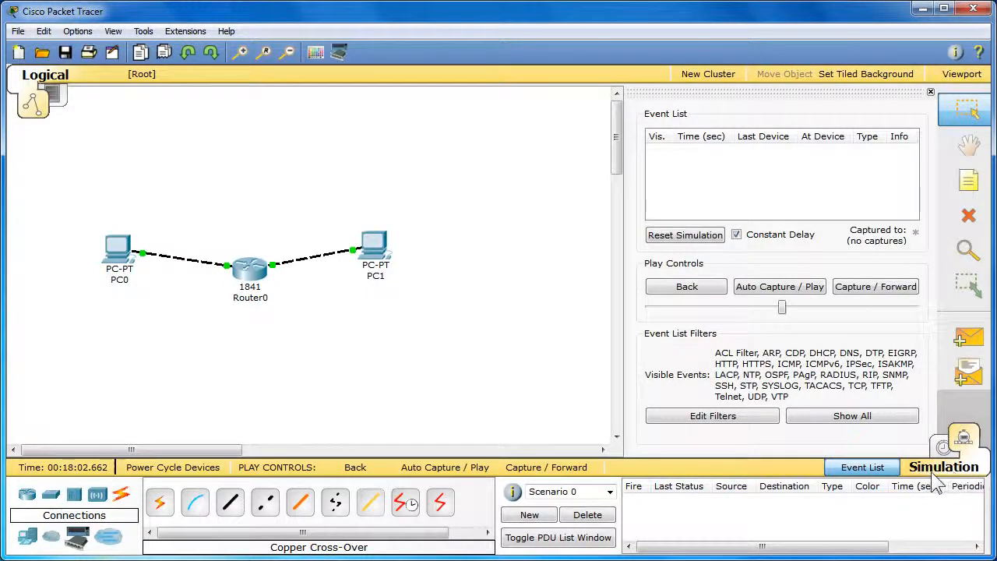
left_click(730, 416)
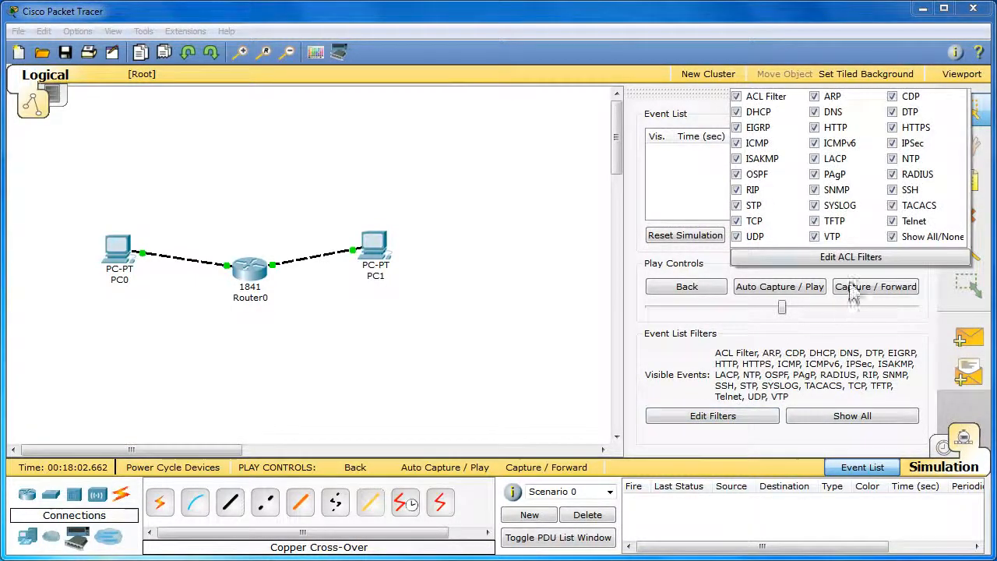
left_click(892, 237)
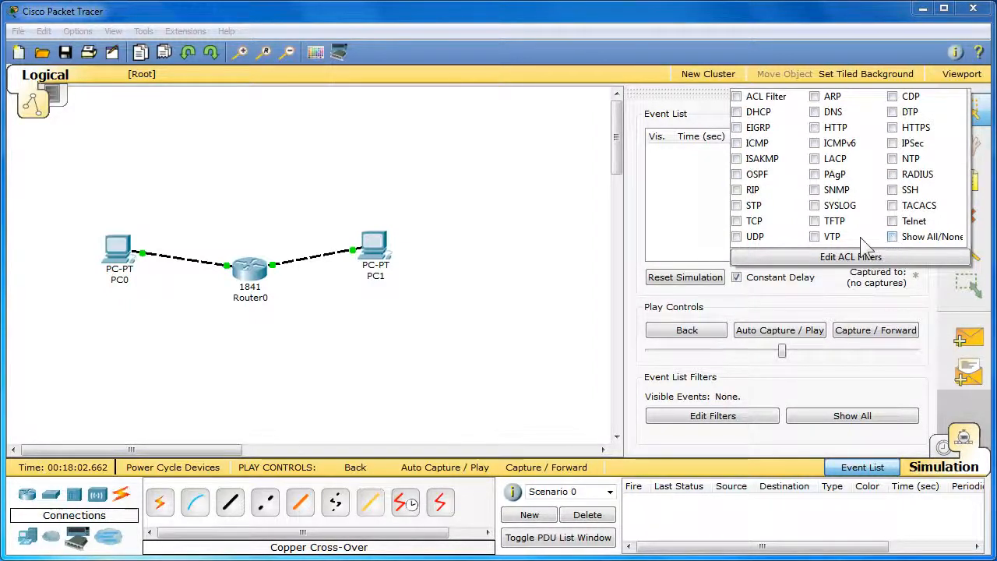
left_click(737, 145)
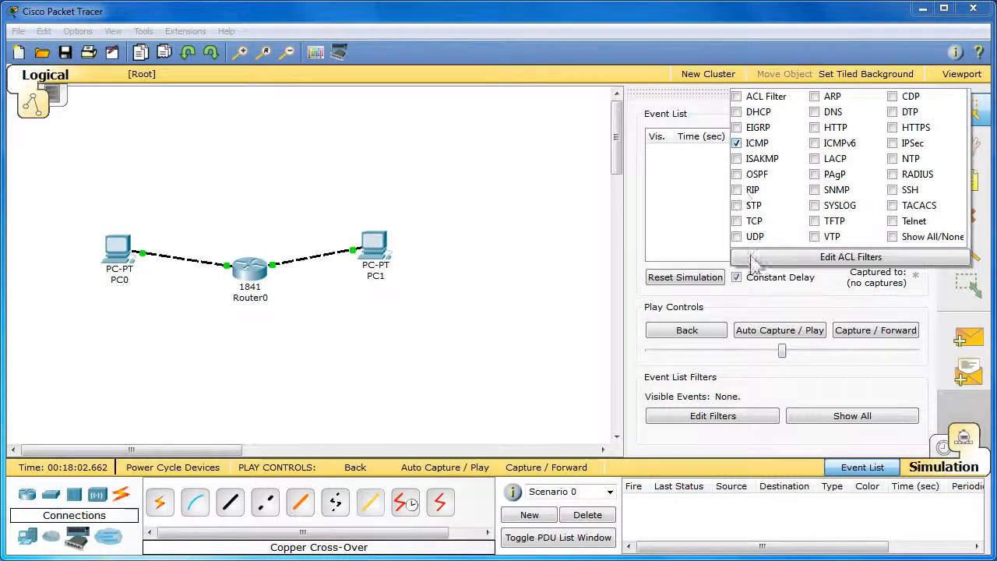
left_click(768, 295)
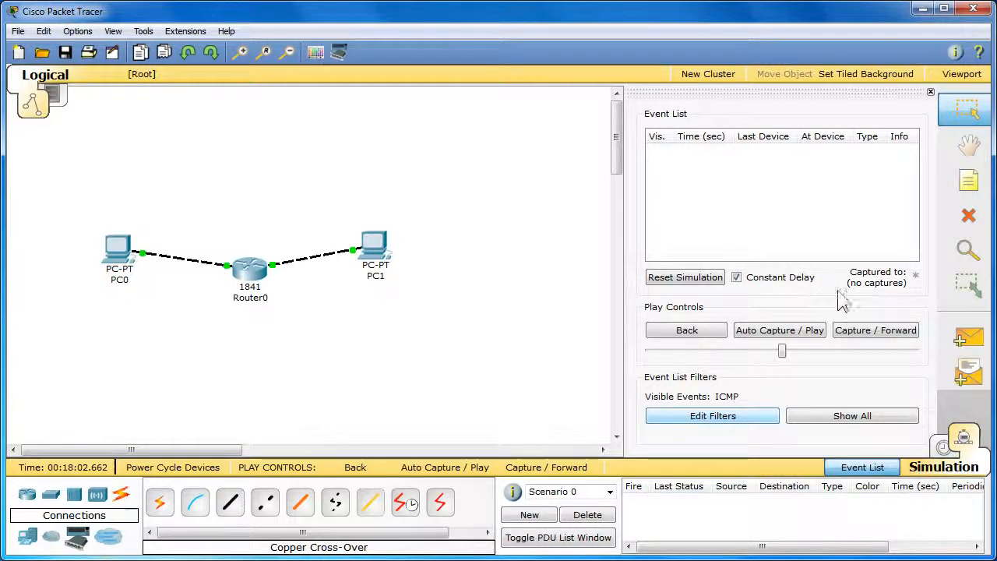
Step: Add a simple PDU from PC0 to PC1 and run the simulation with automatic capture
left_click(967, 344)
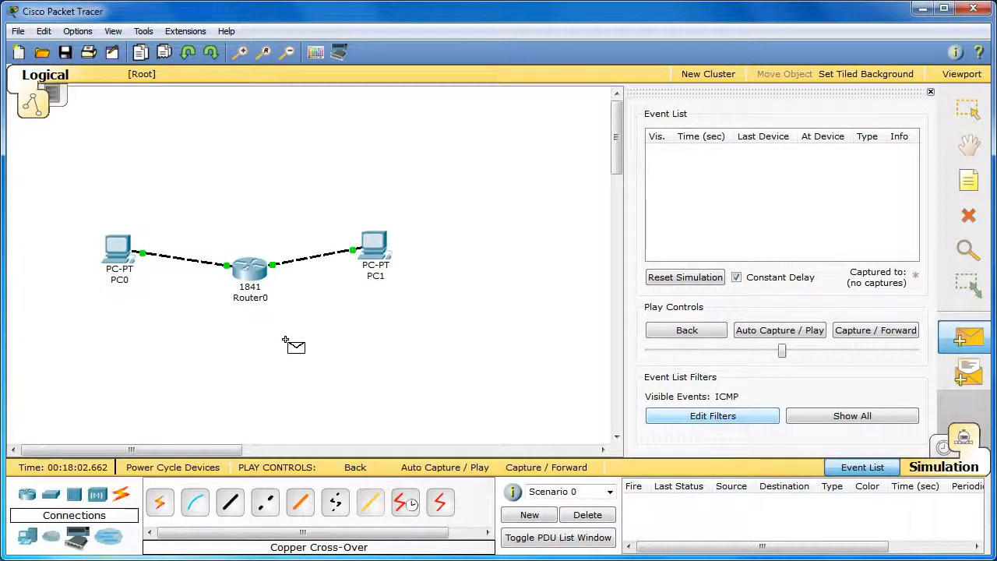
left_click(123, 259)
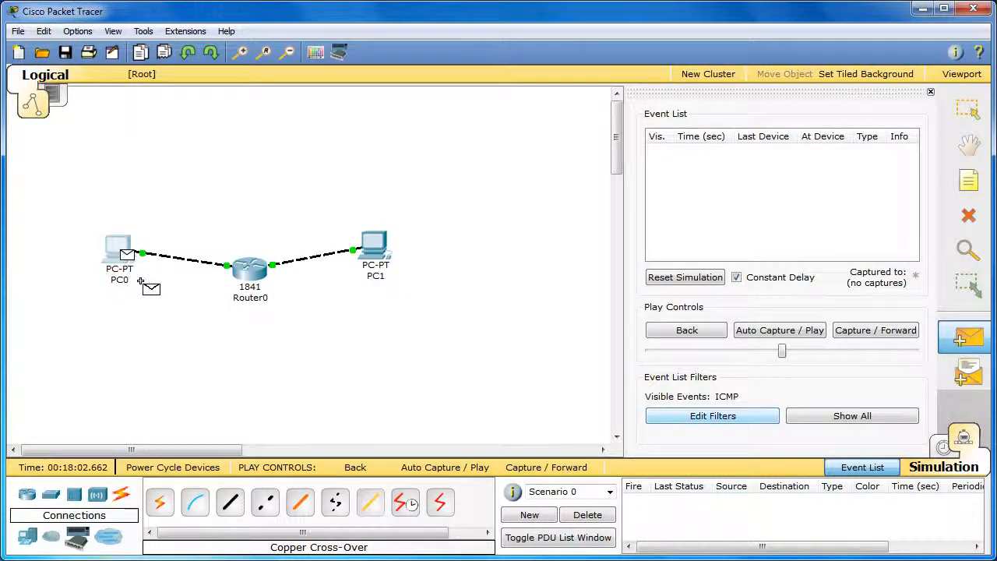
left_click(375, 256)
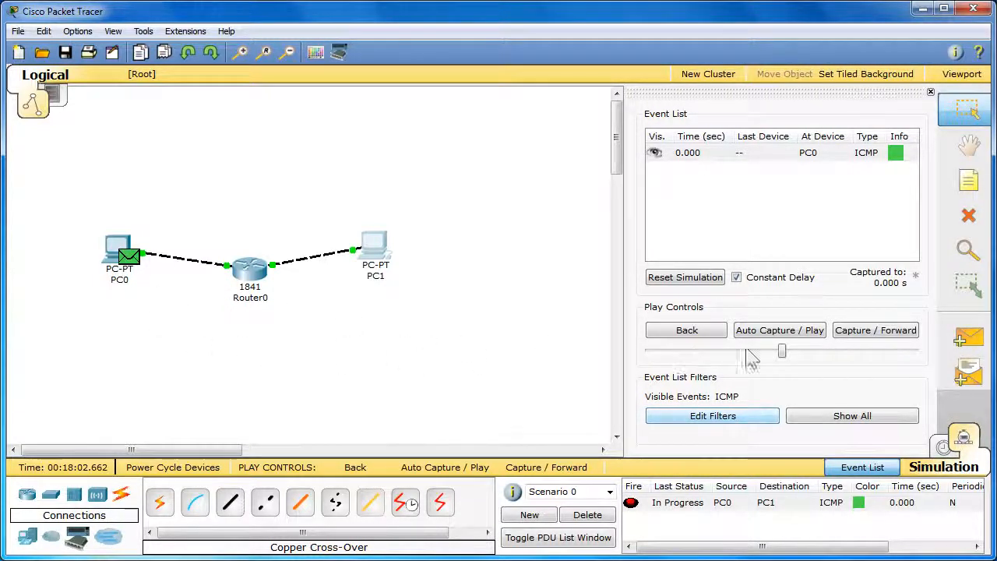
left_click(811, 331)
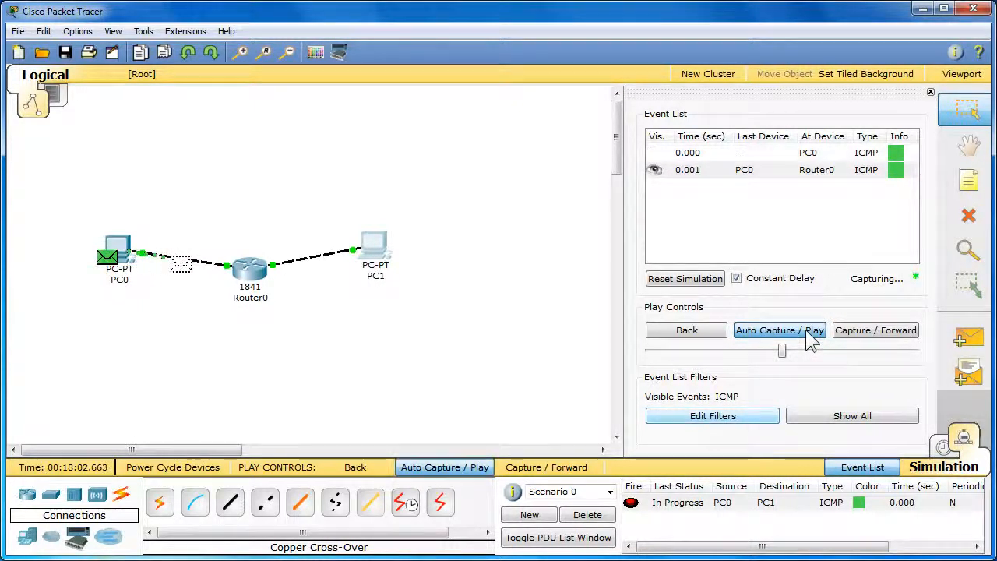